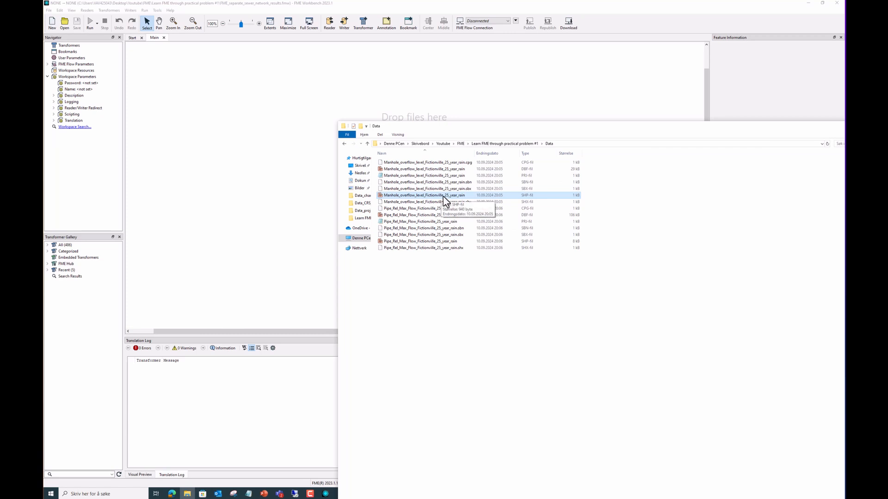
# Add the Manhole_overflow_level_Fictionville_25_year_rain shapefile as a reader on the canvas
pyautogui.moveTo(444, 200); pyautogui.dragTo(214, 137)
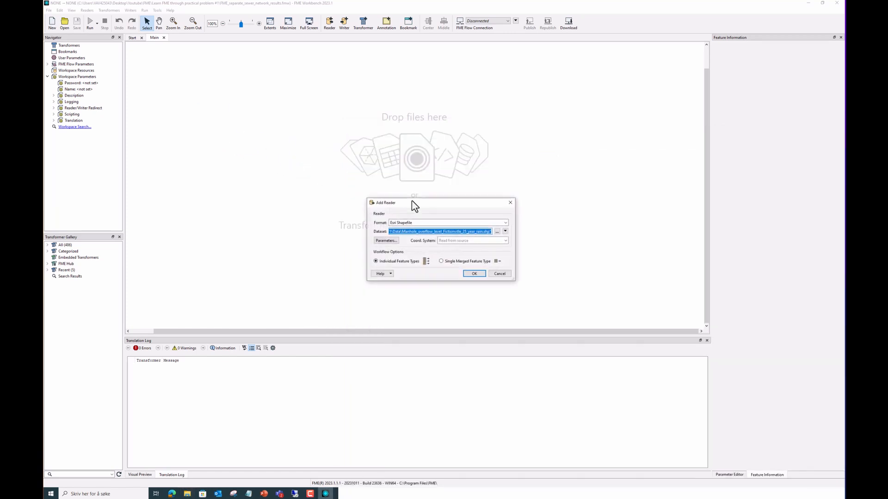
pyautogui.click(473, 272)
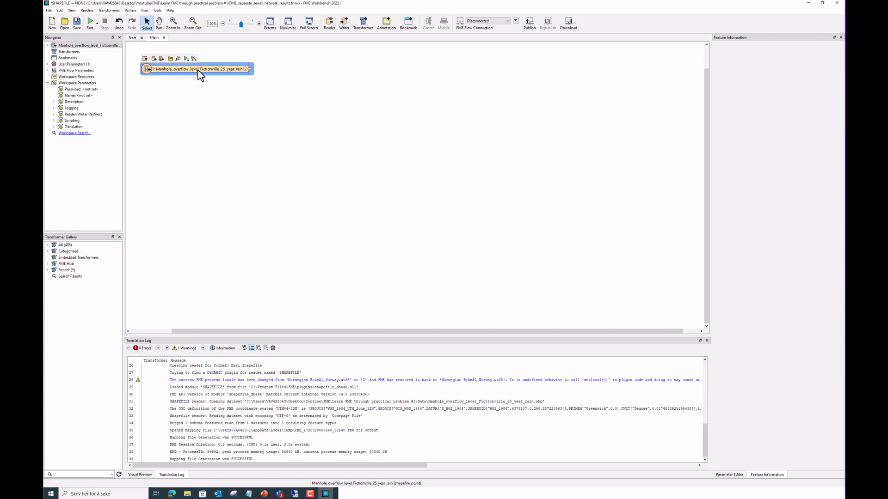
pyautogui.moveTo(198, 70); pyautogui.dragTo(231, 116)
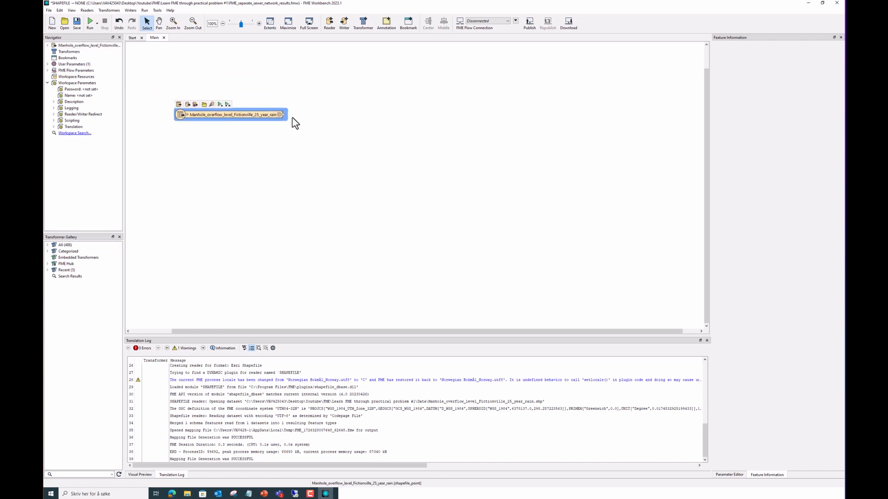
# Wrap the manhole reader in a bookmark titled 'Import manhole results' and return to the Data folder
pyautogui.click(407, 23)
pyautogui.press('BackSpace')
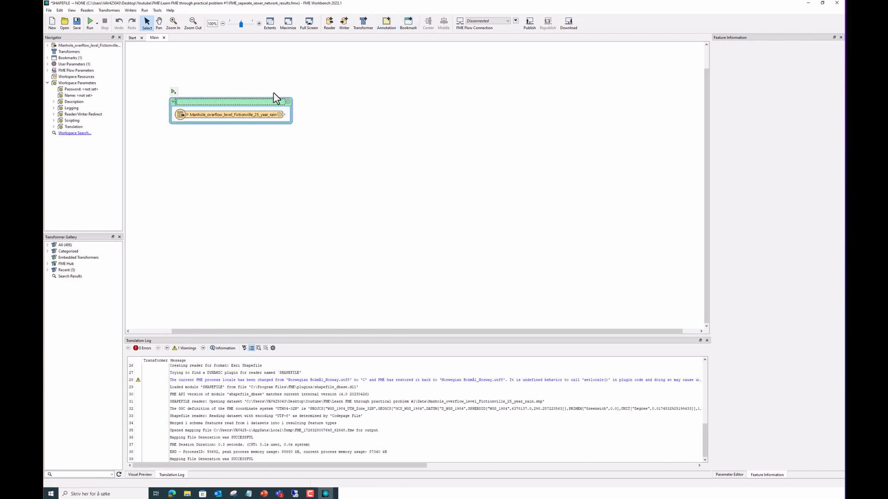
pyautogui.write('Import manhole results')
pyautogui.press('Return')
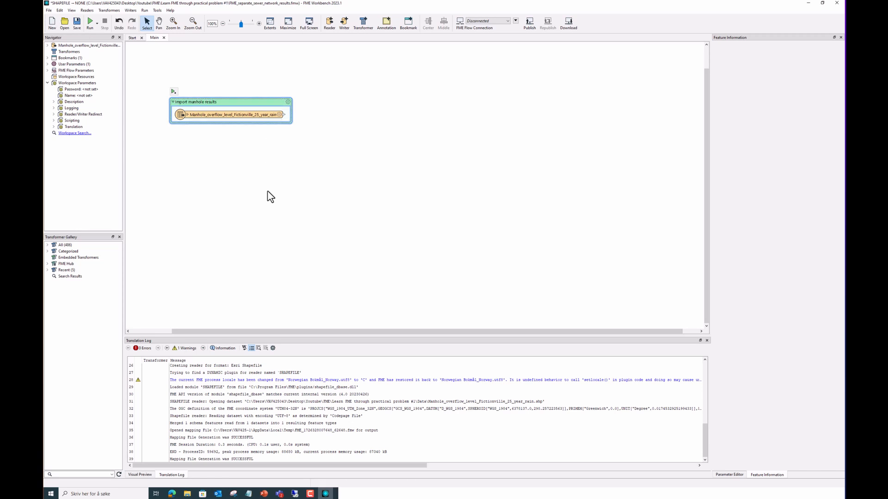
pyautogui.click(187, 494)
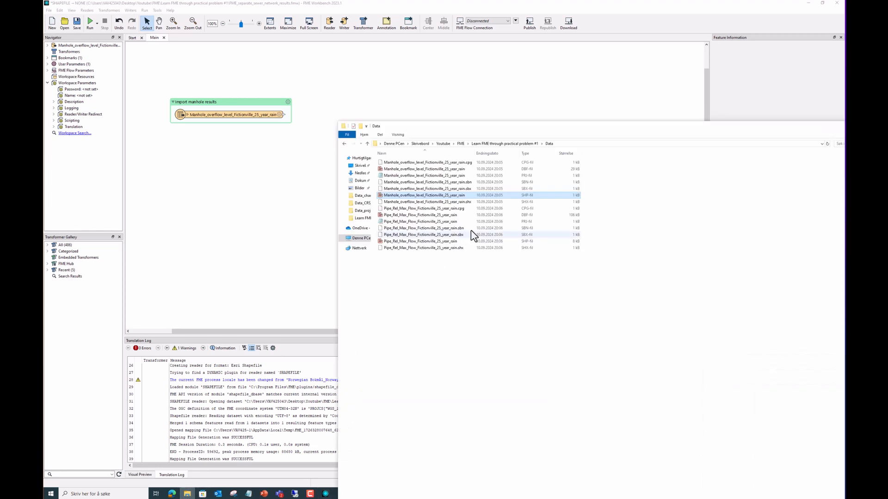
# Add the Pipe_Rel_Max_Flow_Fictionville_25_year_rain shapefile as a reader below the manhole bookmark
pyautogui.click(439, 241)
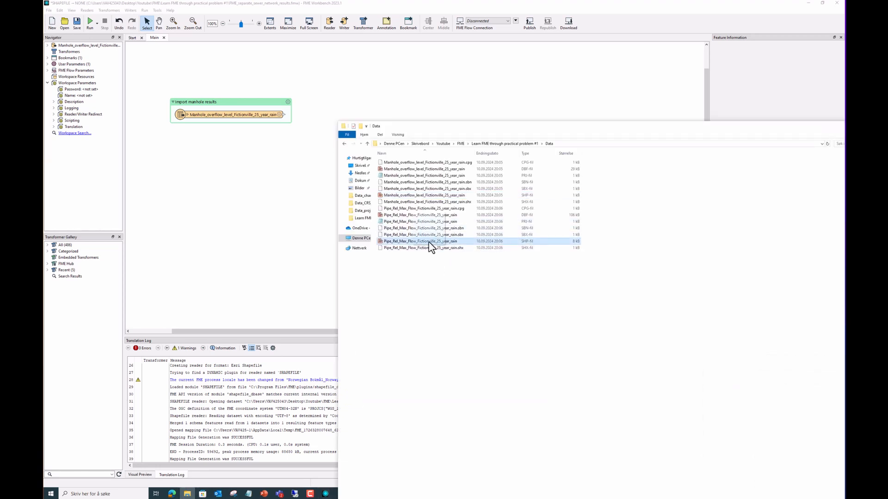
pyautogui.moveTo(430, 245); pyautogui.dragTo(211, 228)
pyautogui.click(482, 273)
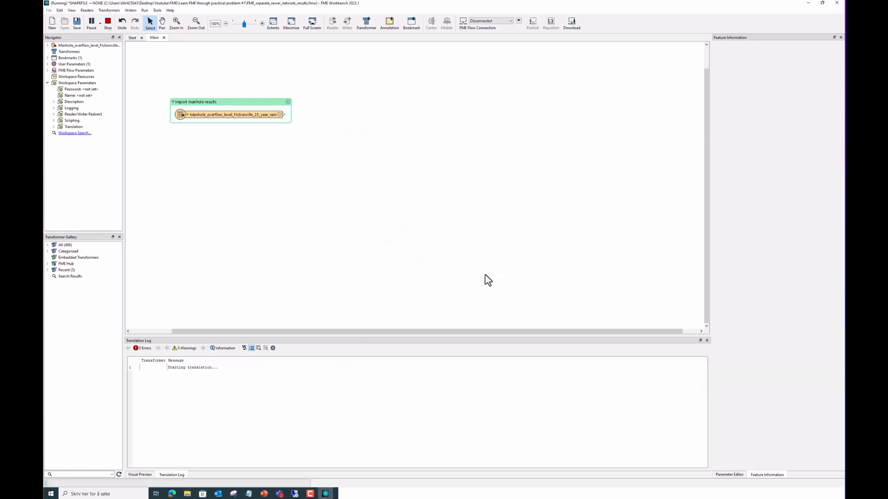
pyautogui.moveTo(188, 75); pyautogui.dragTo(207, 217)
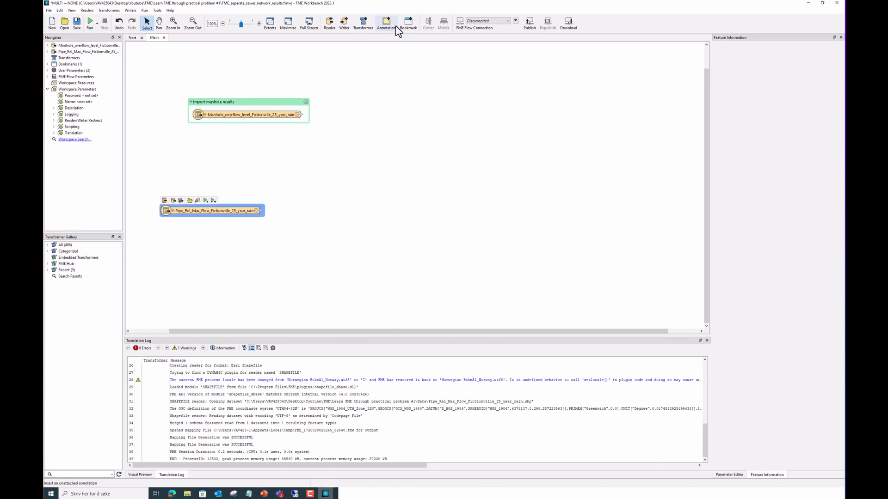
# Bookmark the pipe reader as 'Import pipe results' and run the workspace up to it
pyautogui.click(407, 24)
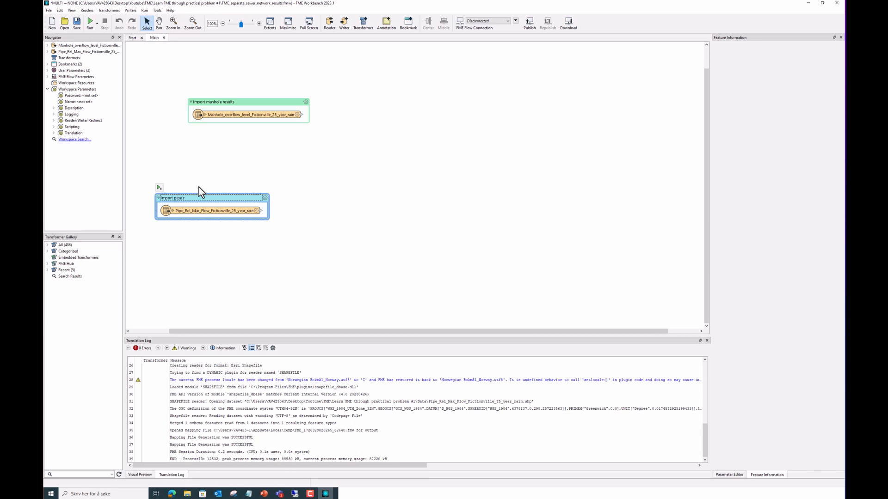
pyautogui.write('Import pipe results')
pyautogui.press('Return')
pyautogui.click(248, 208)
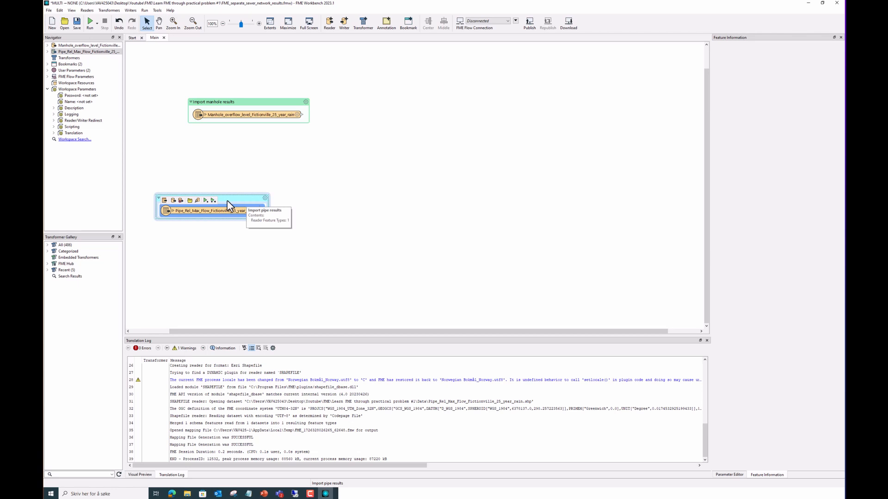
pyautogui.click(226, 200)
pyautogui.click(205, 201)
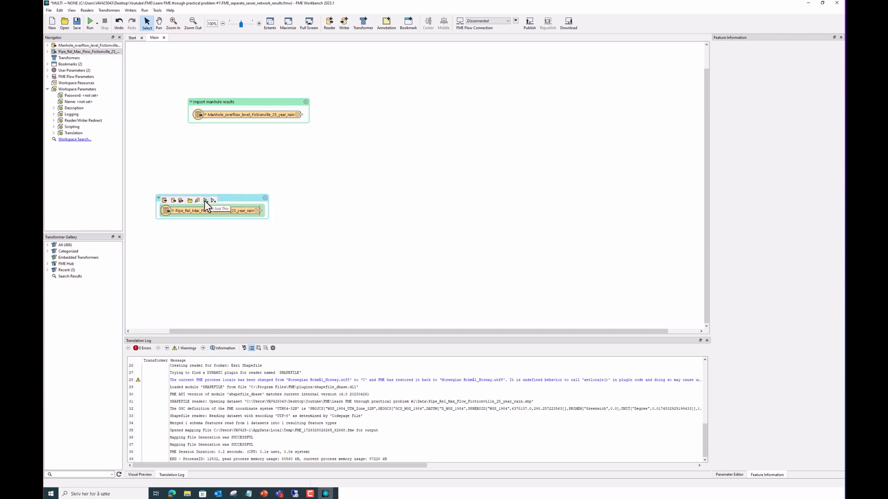
pyautogui.click(483, 268)
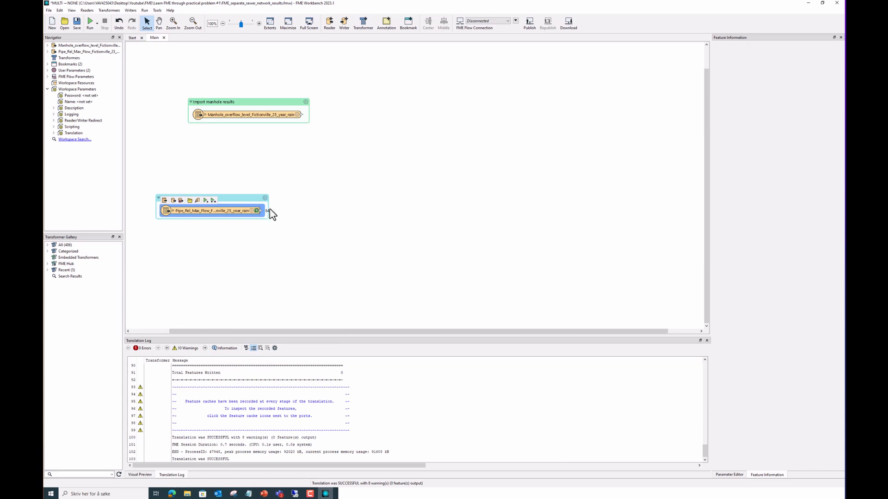
# Preview the 84 cached pipe features and inspect the Storm rows in the P_TYPE_SUB column
pyautogui.click(256, 211)
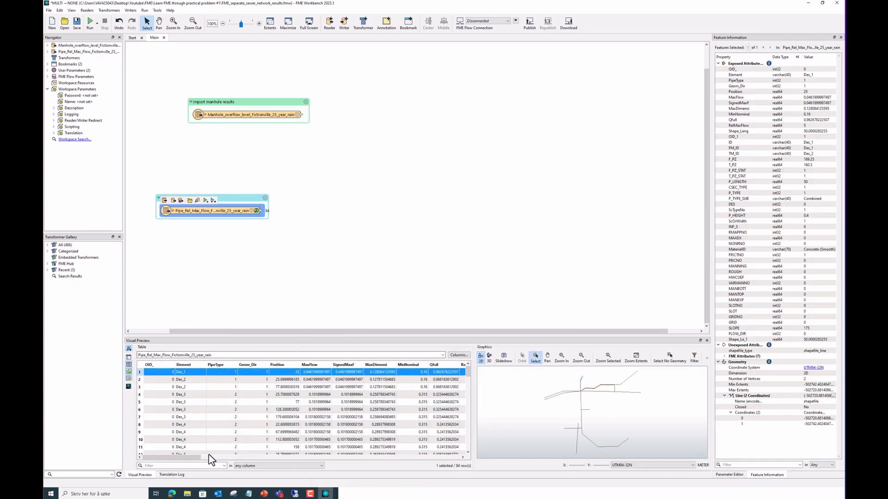
pyautogui.moveTo(190, 457); pyautogui.dragTo(288, 470)
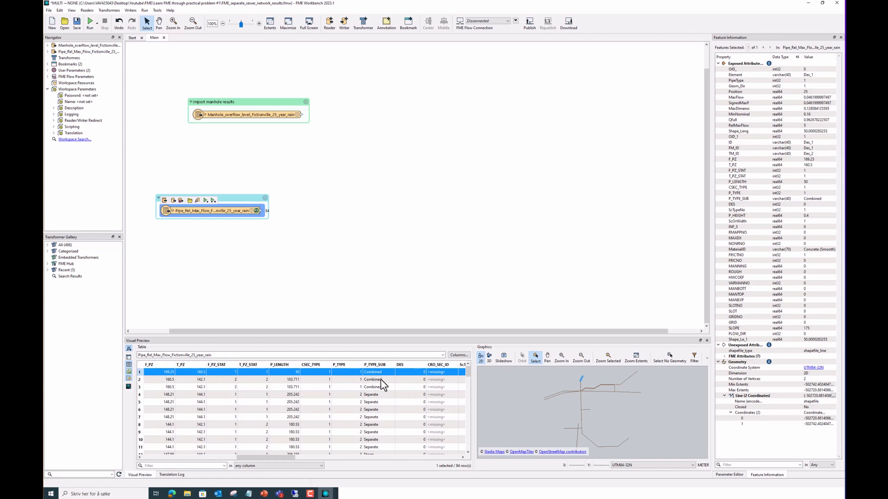
pyautogui.scroll(-8, 381, 410)
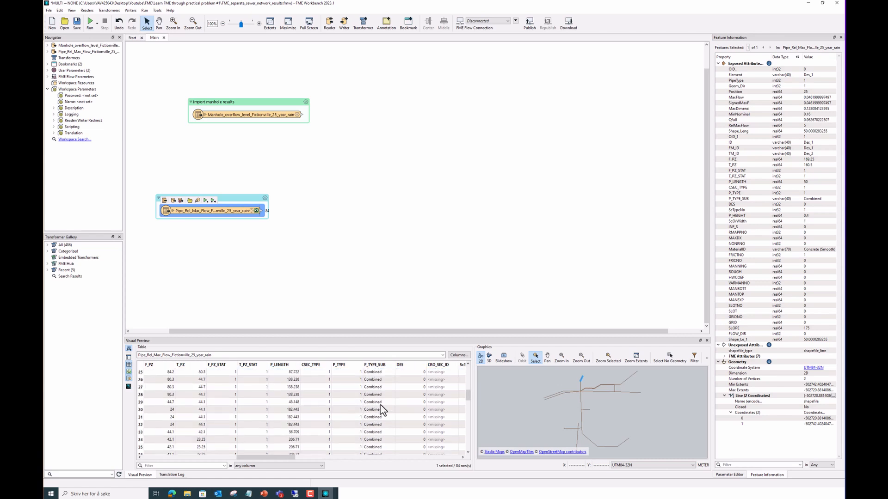
pyautogui.scroll(-15, 382, 410)
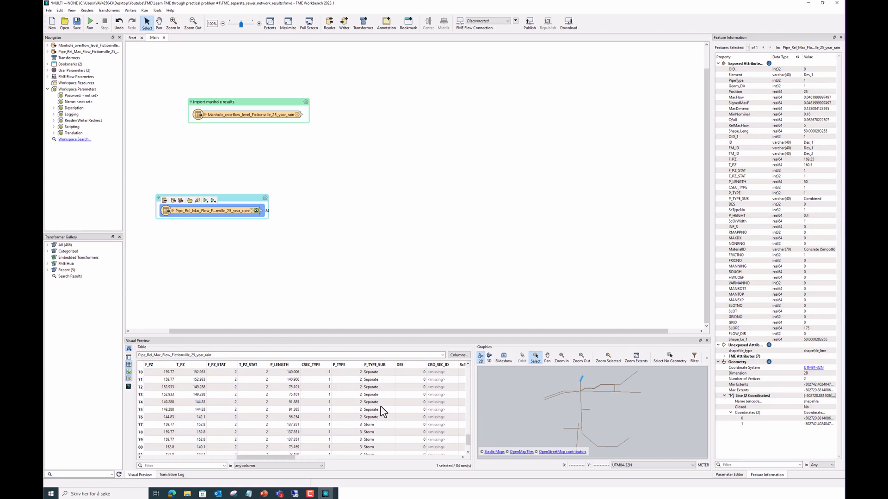
pyautogui.scroll(-2, 380, 407)
pyautogui.click(375, 406)
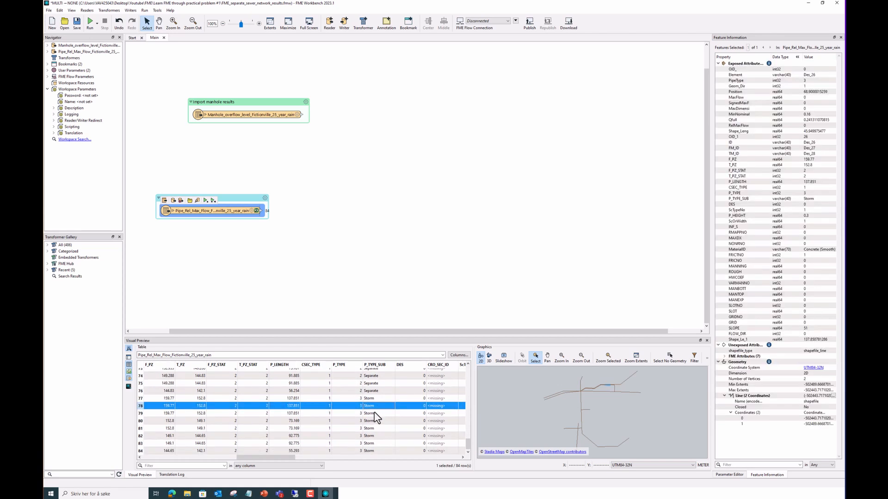
pyautogui.click(375, 413)
pyautogui.click(375, 420)
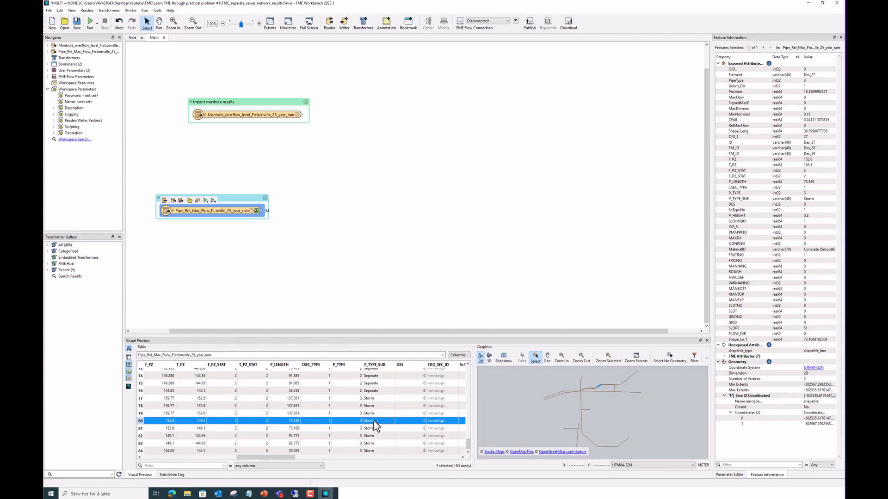
pyautogui.click(261, 113)
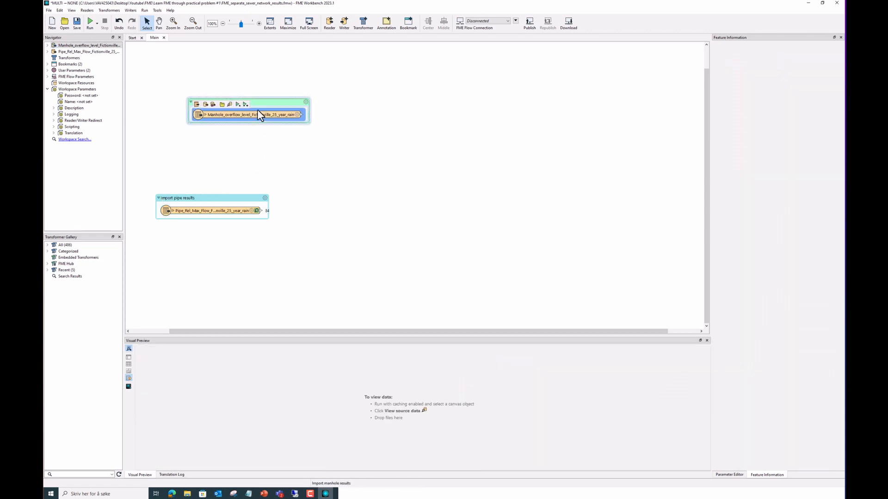
# Run to the manhole reader, caching its 30 points, and compare them with the cached pipe features
pyautogui.click(238, 104)
pyautogui.click(477, 266)
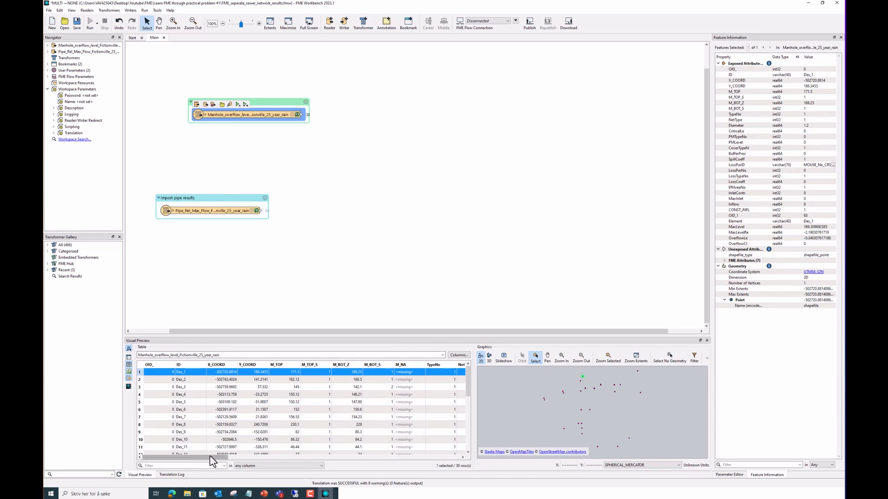
pyautogui.moveTo(211, 458); pyautogui.dragTo(182, 459)
pyautogui.click(282, 263)
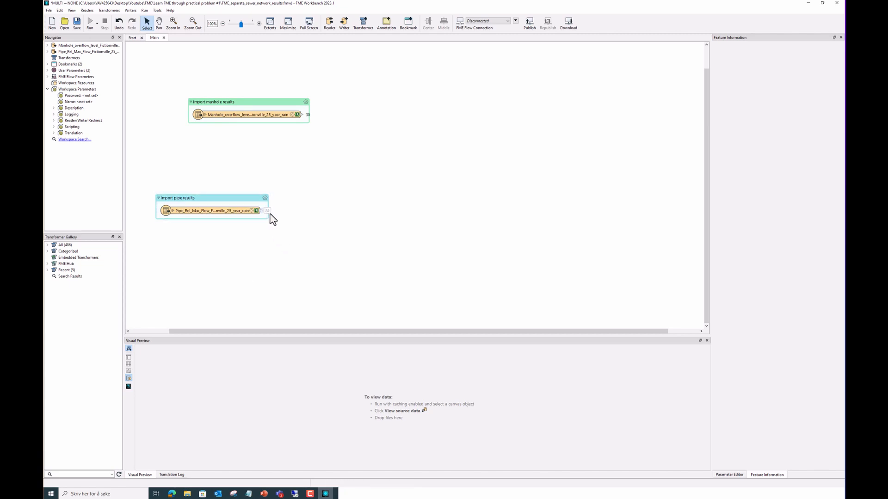
pyautogui.click(227, 212)
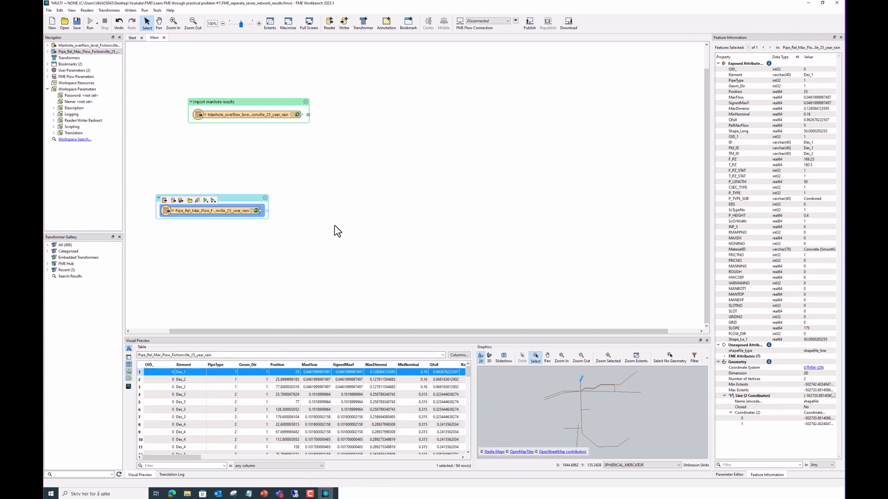
pyautogui.click(309, 248)
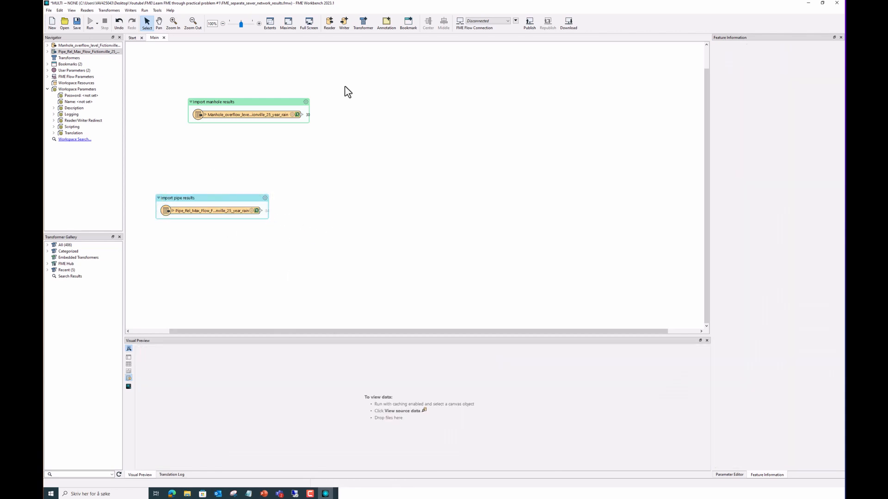
# Add a Tester, feed it the pipe reader's output, and open the Tester Parameters
pyautogui.write('tester')
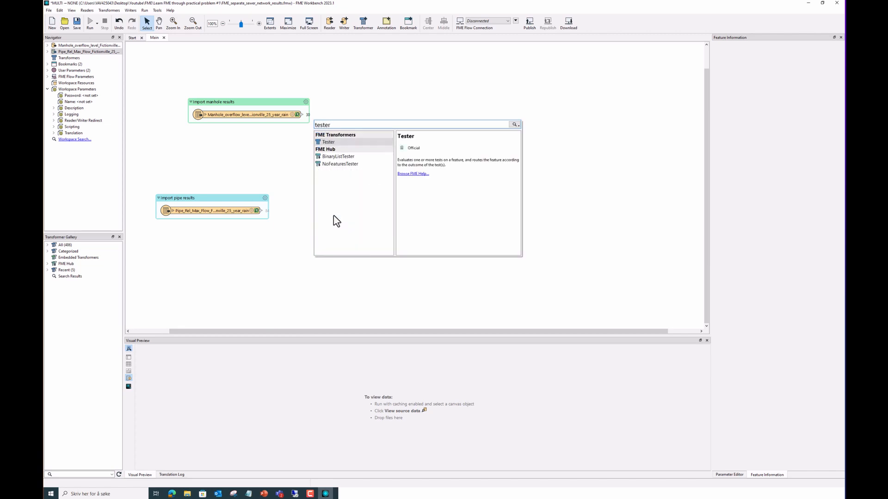
pyautogui.click(339, 142)
pyautogui.moveTo(360, 158); pyautogui.dragTo(337, 216)
pyautogui.moveTo(267, 211); pyautogui.dragTo(333, 209)
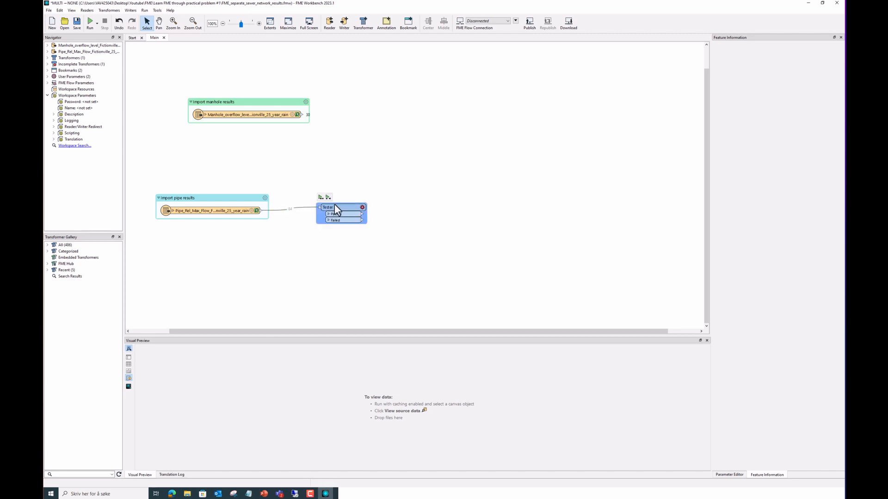
pyautogui.click(362, 207)
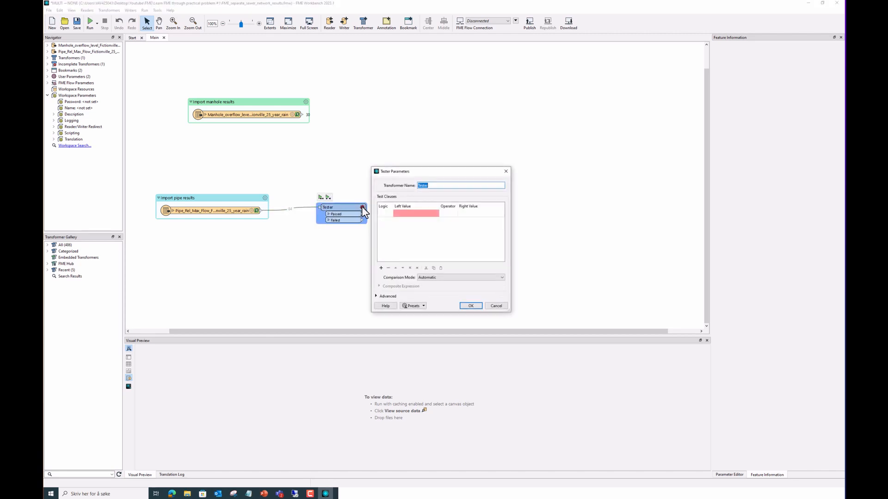
# Set the first test clause's left value to the P_TYPE_SUB attribute
pyautogui.click(433, 215)
pyautogui.click(429, 213)
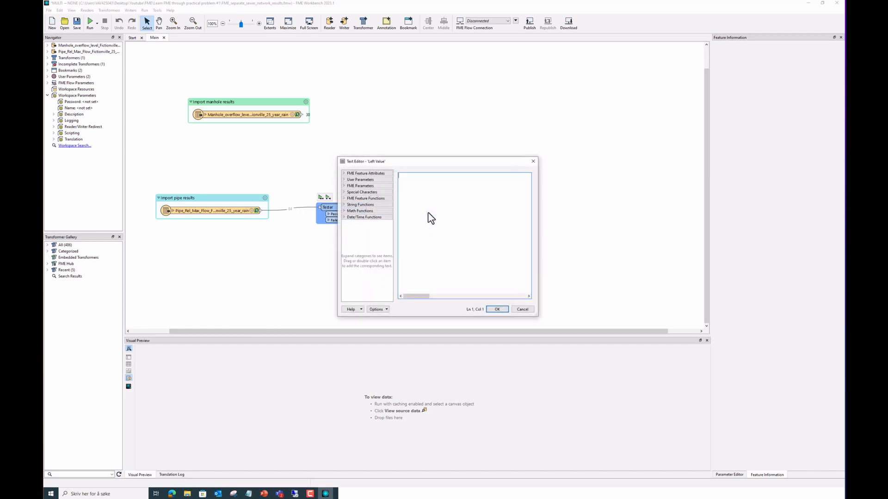
pyautogui.click(534, 161)
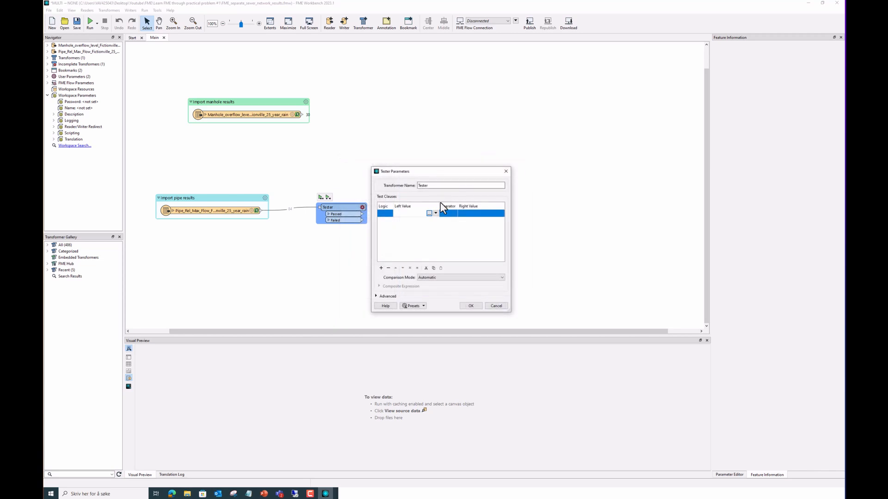
pyautogui.click(429, 213)
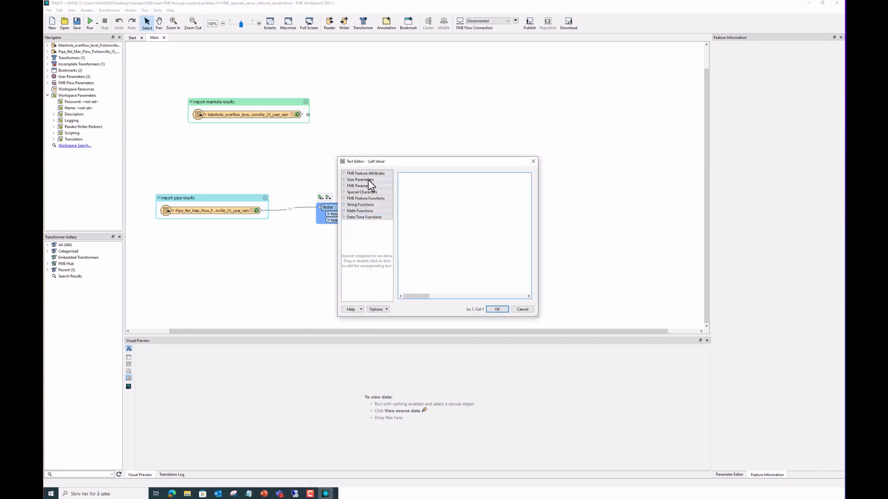
pyautogui.click(343, 173)
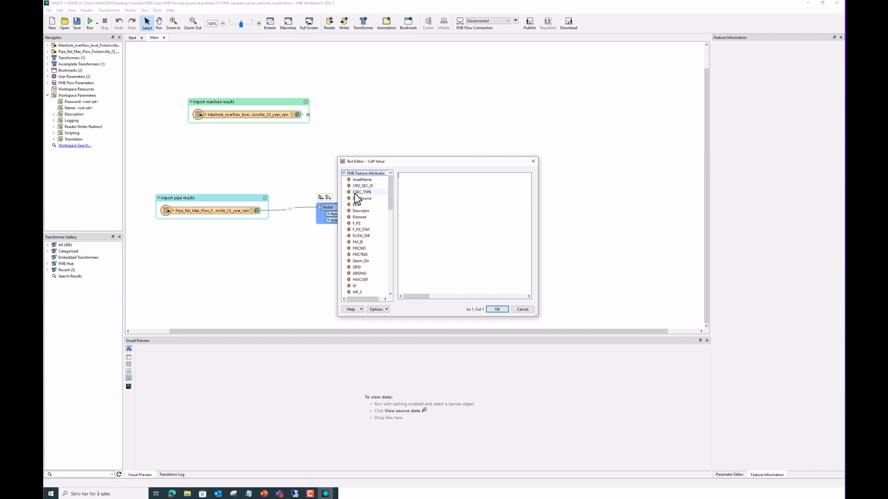
pyautogui.scroll(-3, 369, 211)
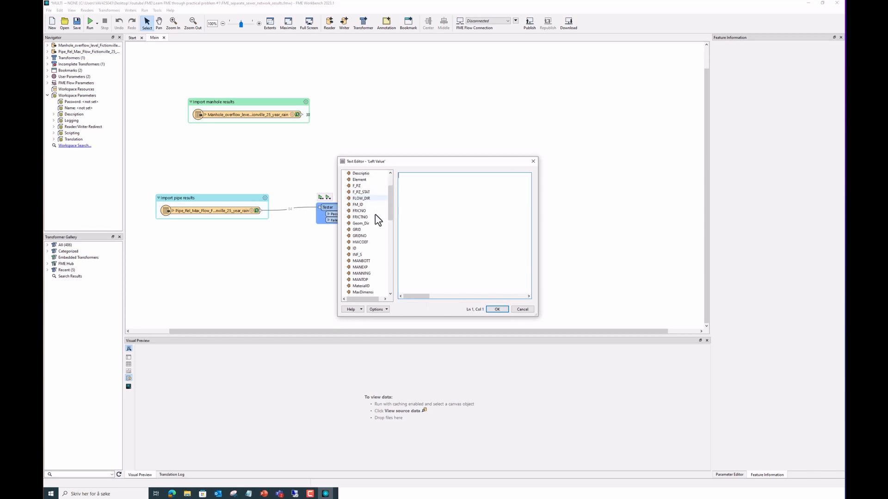
pyautogui.scroll(-4, 375, 214)
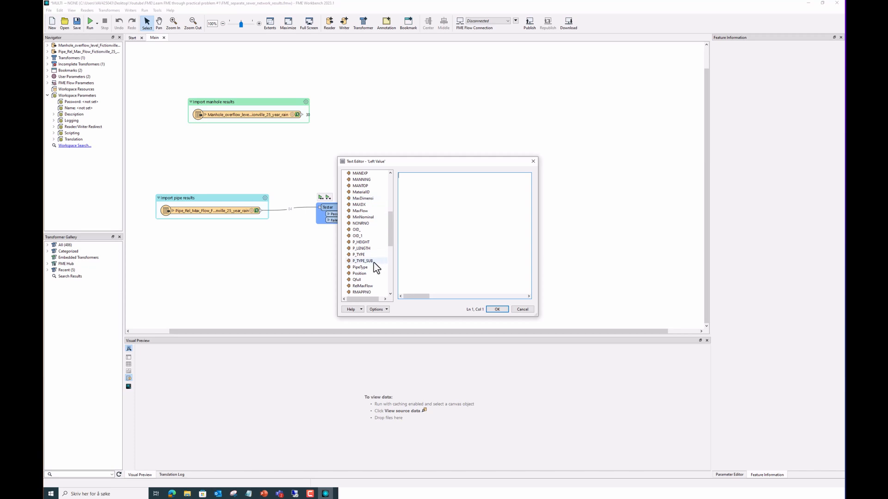
pyautogui.click(367, 262)
pyautogui.doubleClick(360, 262)
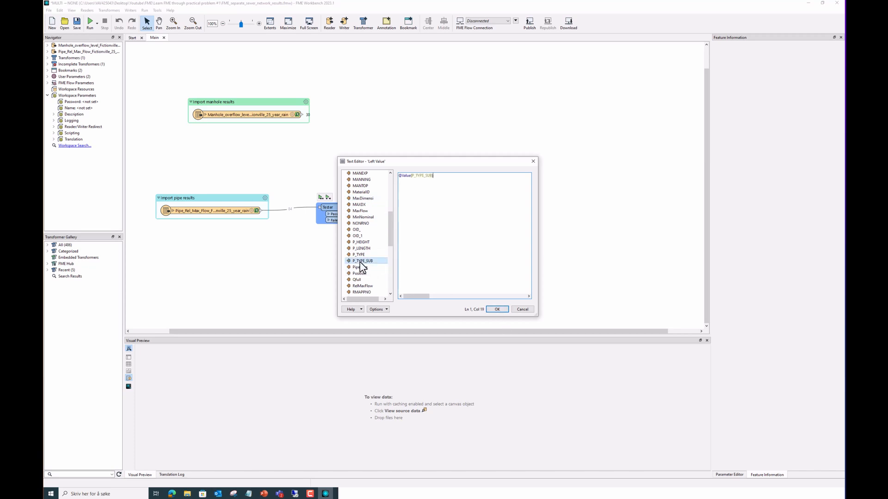
pyautogui.click(497, 310)
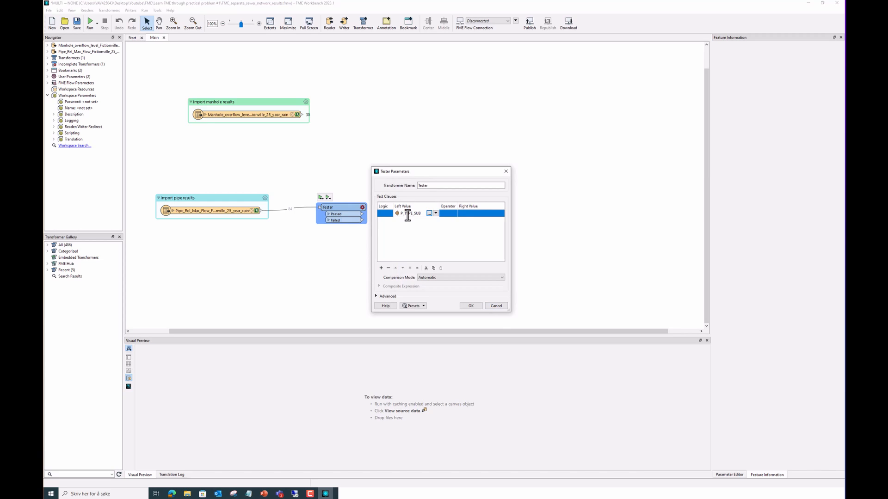
# Complete the first clause as P_TYPE_SUB = 'Combined'
pyautogui.click(446, 214)
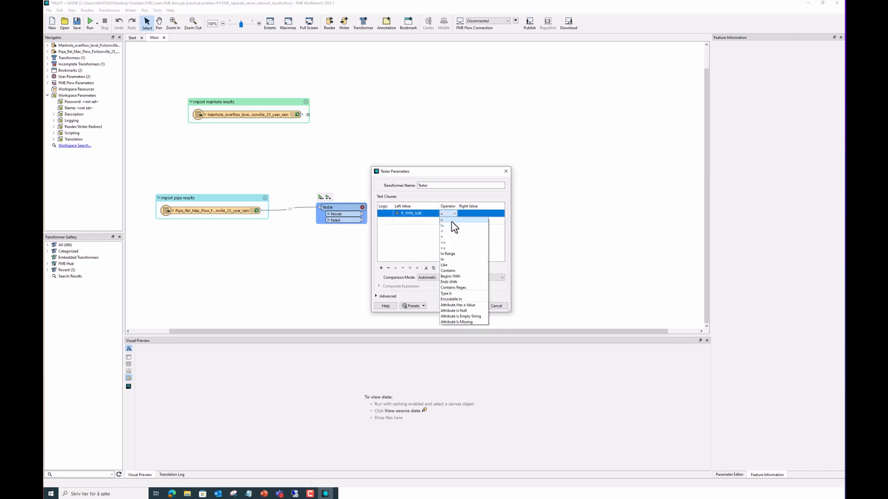
pyautogui.click(451, 221)
pyautogui.click(482, 214)
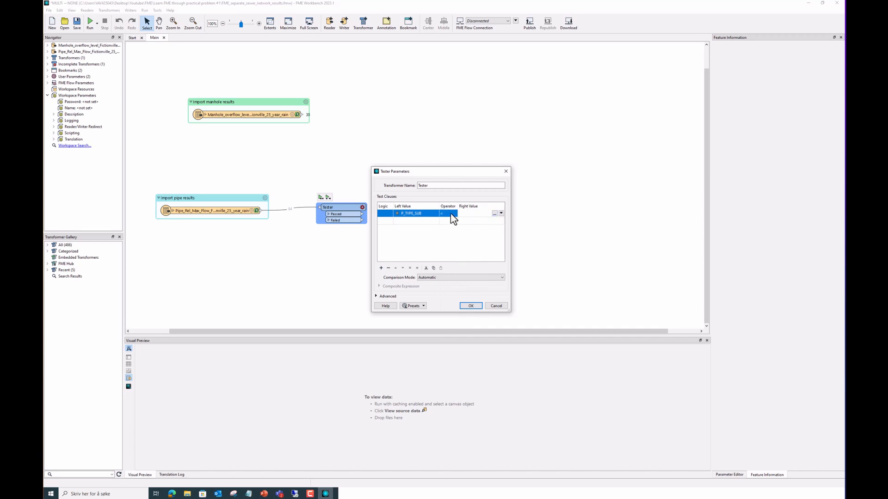
pyautogui.click(493, 213)
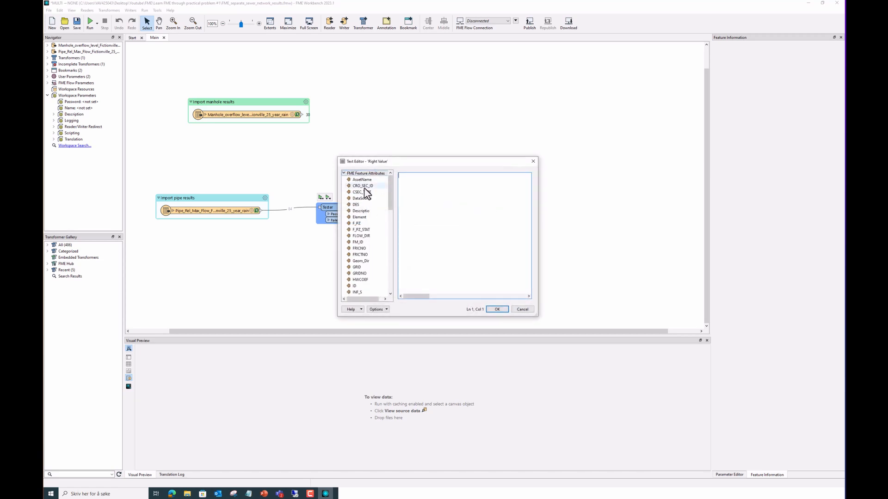
pyautogui.scroll(-1, 367, 194)
pyautogui.scroll(-3, 367, 193)
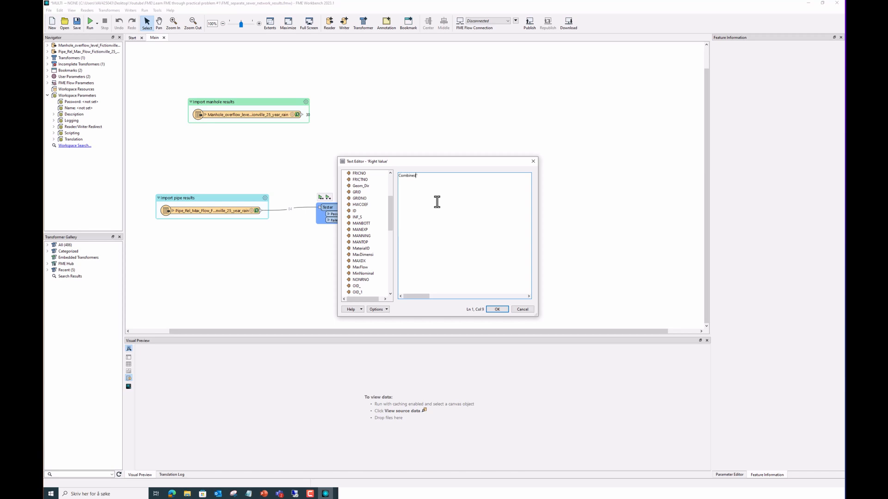
pyautogui.press('Home')
pyautogui.write("'")
pyautogui.click(496, 309)
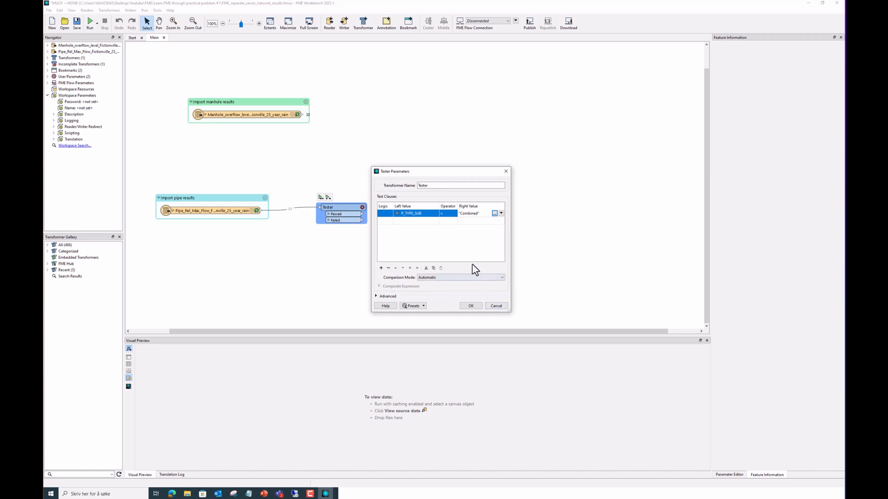
pyautogui.click(442, 245)
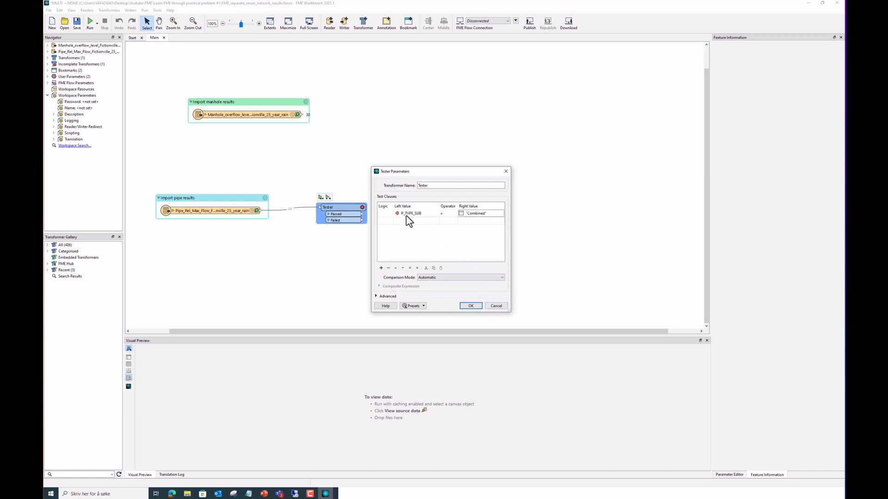
# Add an OR clause testing P_TYPE_SUB = 'Separate' and apply the Tester settings
pyautogui.click(383, 222)
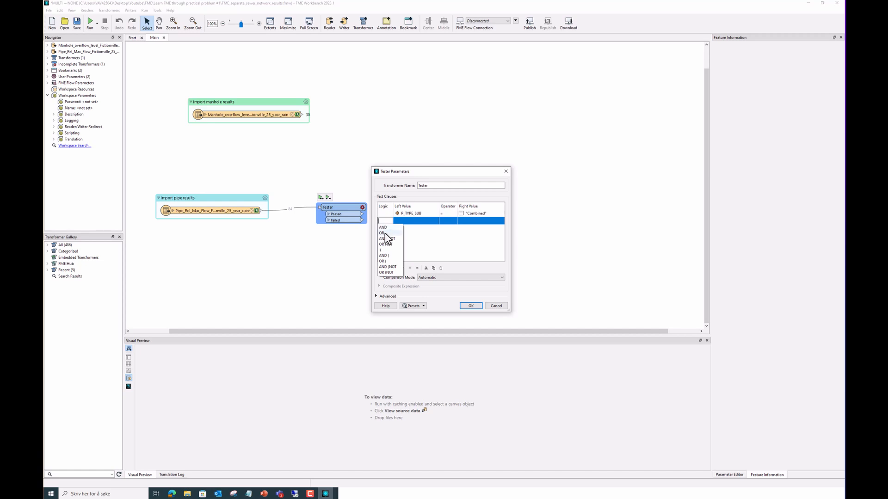
pyautogui.click(385, 233)
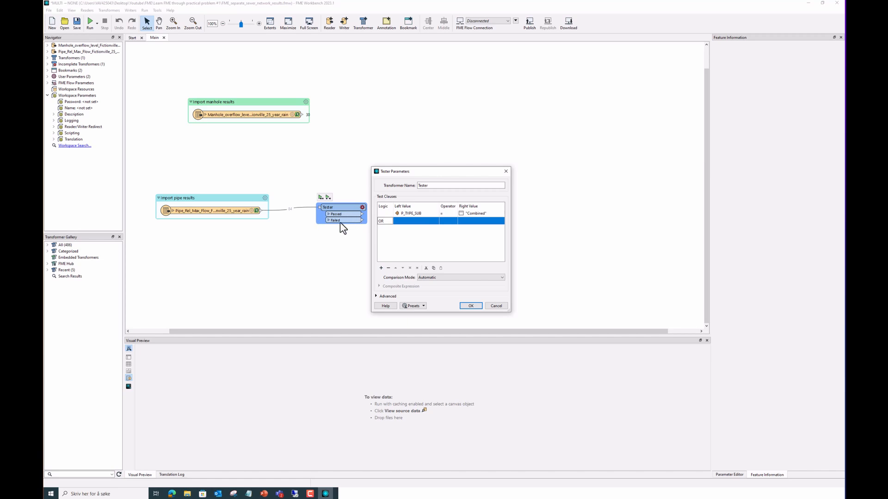
pyautogui.click(420, 223)
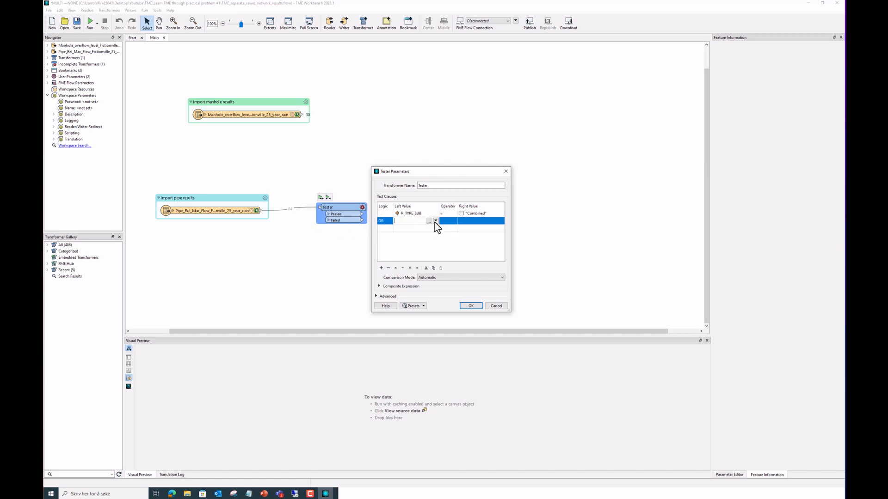
pyautogui.click(429, 222)
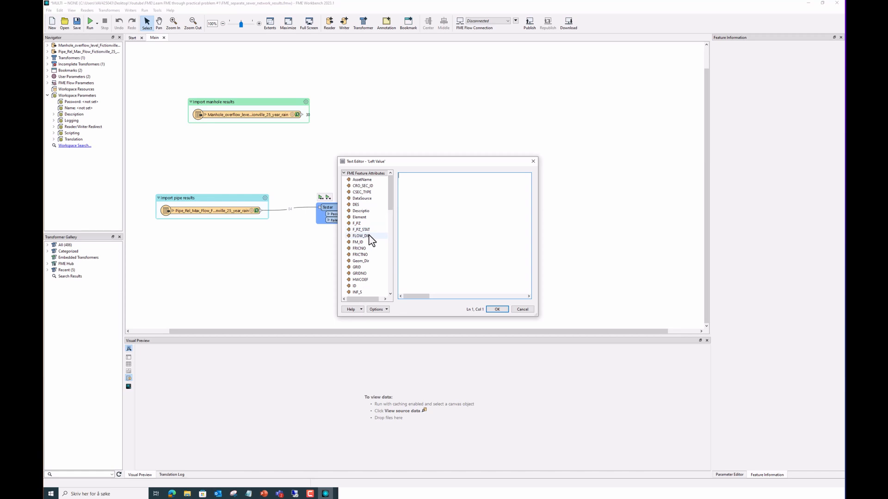
pyautogui.scroll(-6, 374, 251)
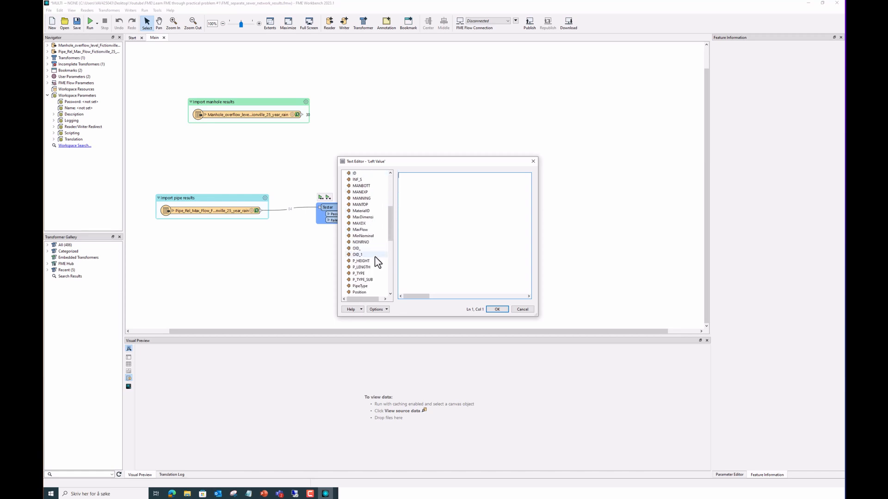
pyautogui.doubleClick(370, 280)
pyautogui.click(497, 309)
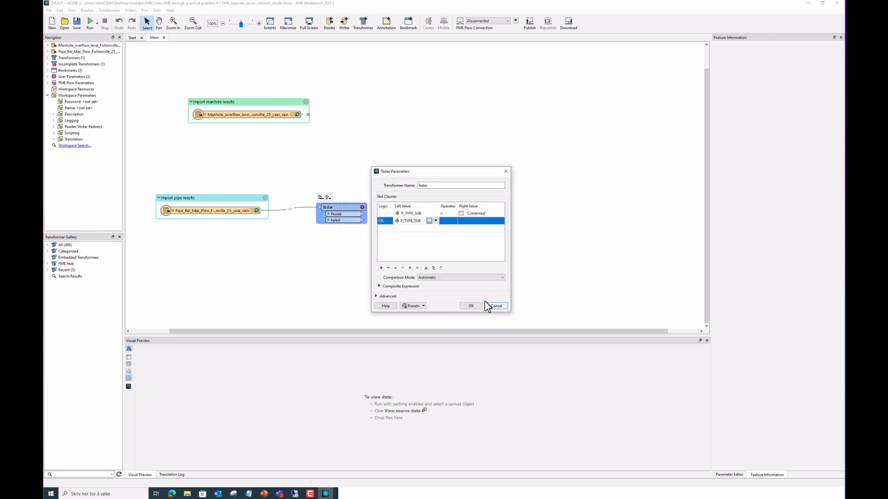
pyautogui.click(455, 225)
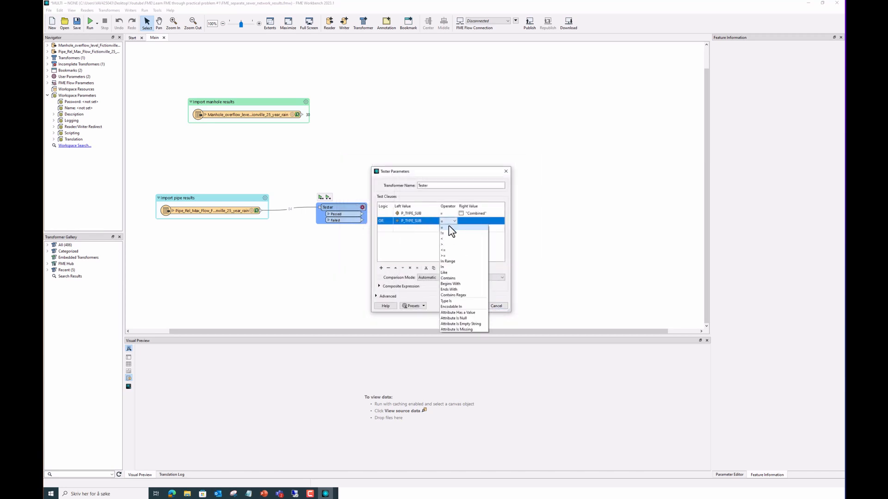
pyautogui.click(452, 227)
pyautogui.click(479, 224)
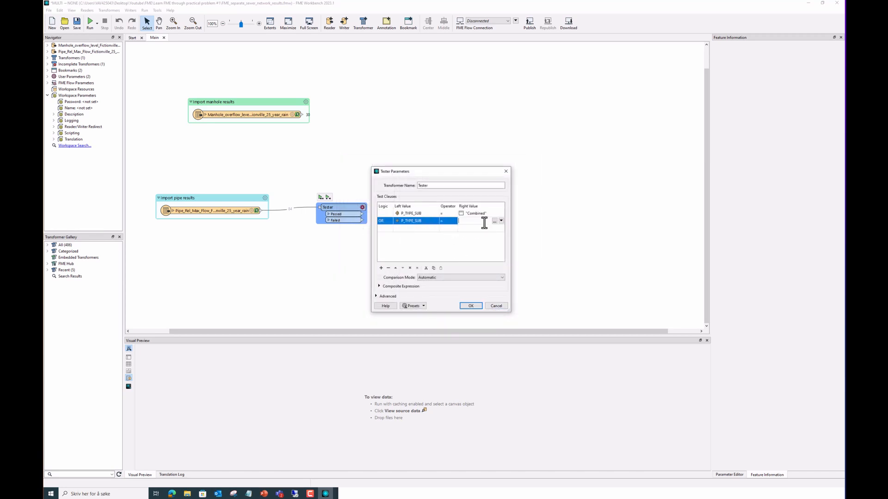
pyautogui.click(495, 221)
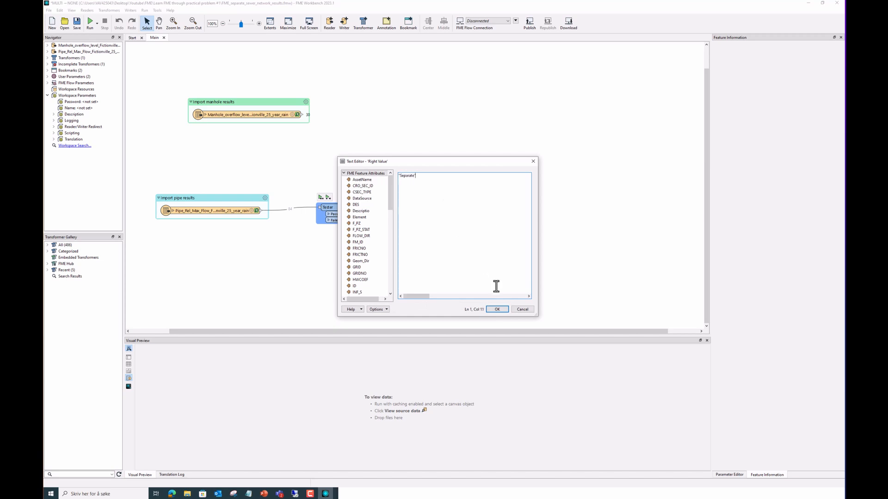
pyautogui.click(497, 309)
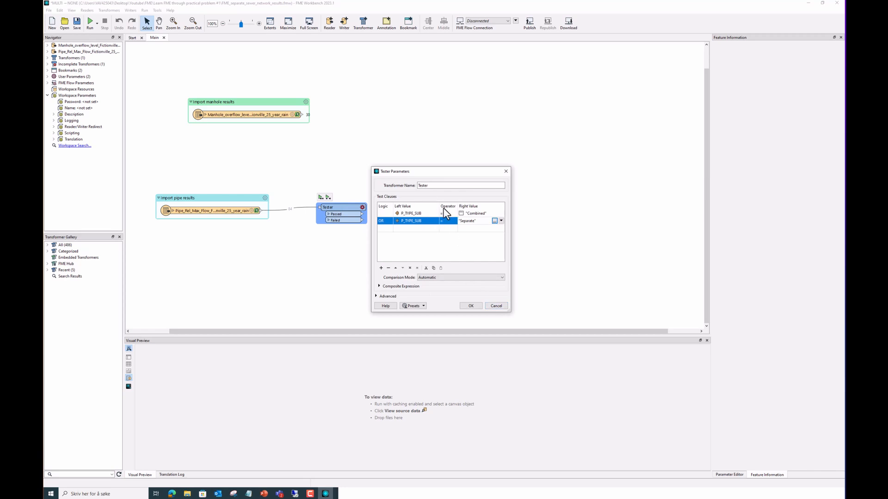
pyautogui.click(471, 305)
# Run up to the Tester, then change the first clause's value to Combined without quotes
pyautogui.click(328, 196)
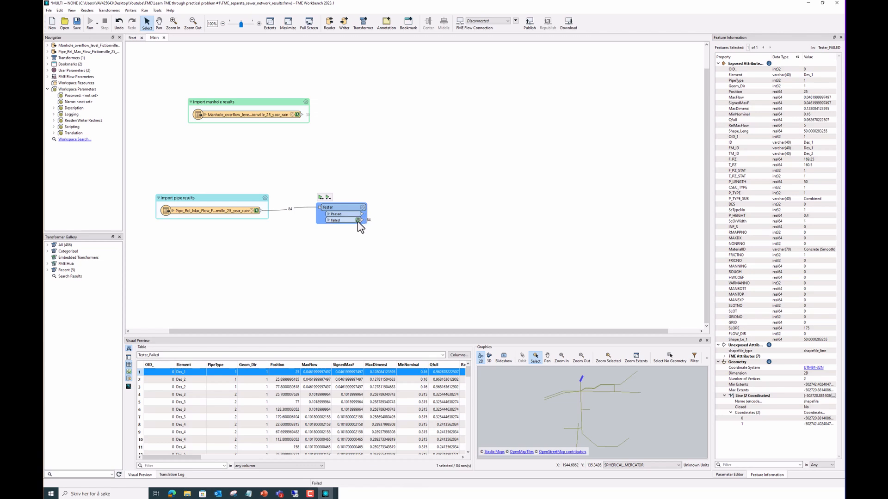
pyautogui.moveTo(364, 212)
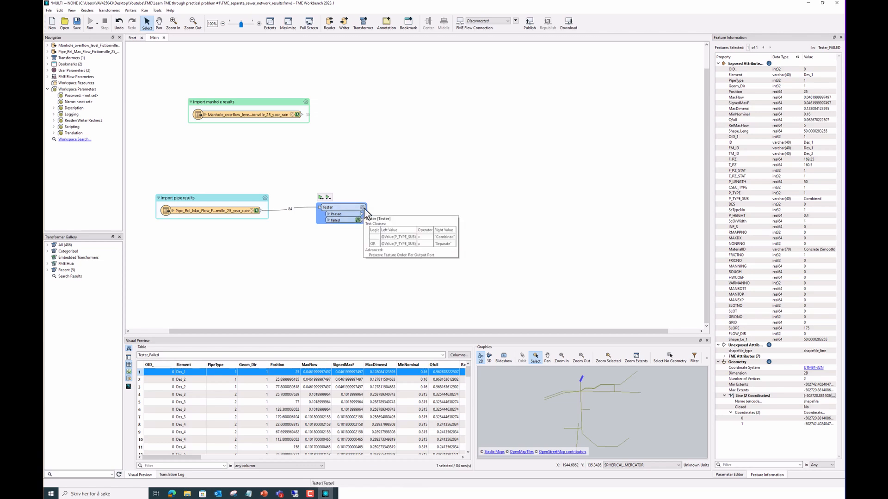
pyautogui.click(362, 208)
pyautogui.click(471, 215)
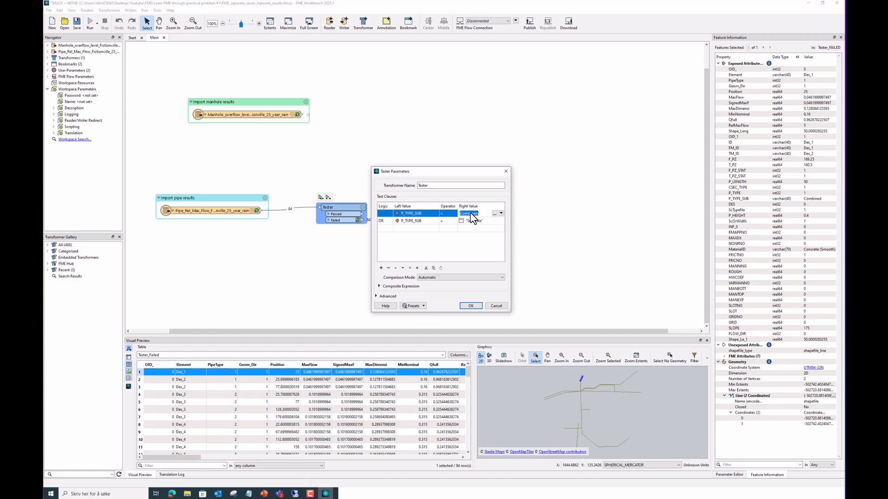
pyautogui.click(494, 214)
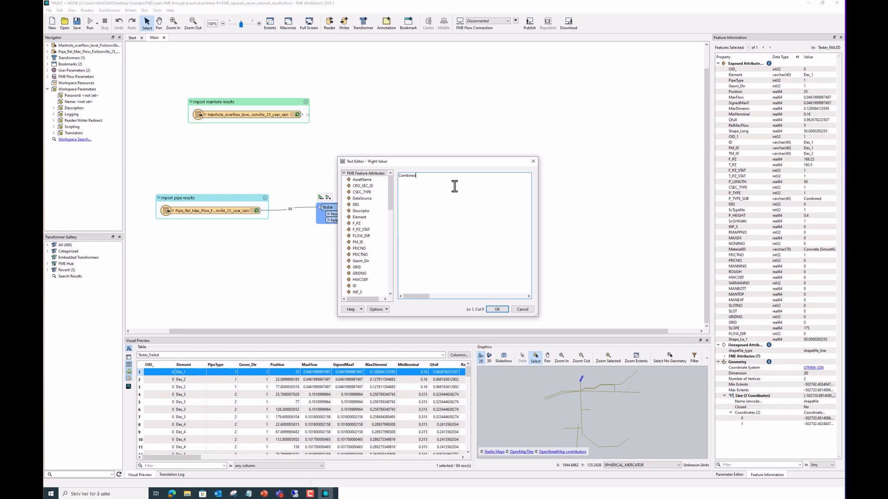
pyautogui.click(496, 310)
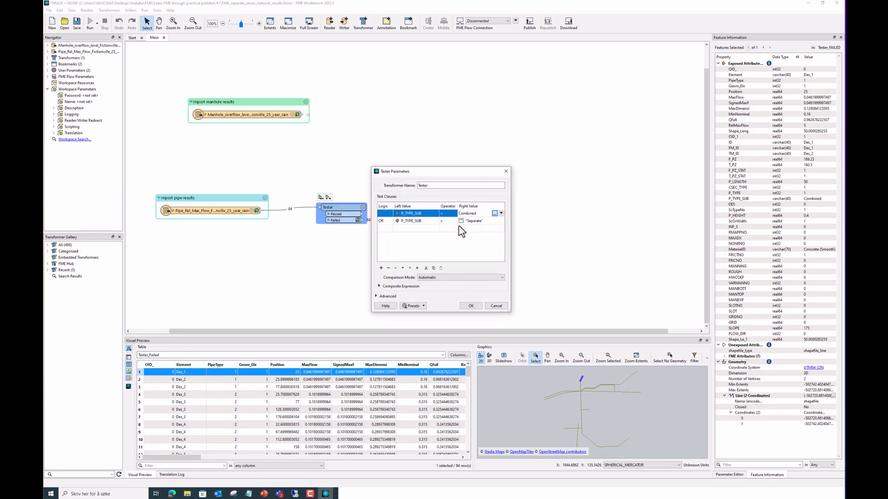
# Change the second clause's value to Separate without quotes and accept the parameters
pyautogui.click(481, 221)
pyautogui.click(494, 221)
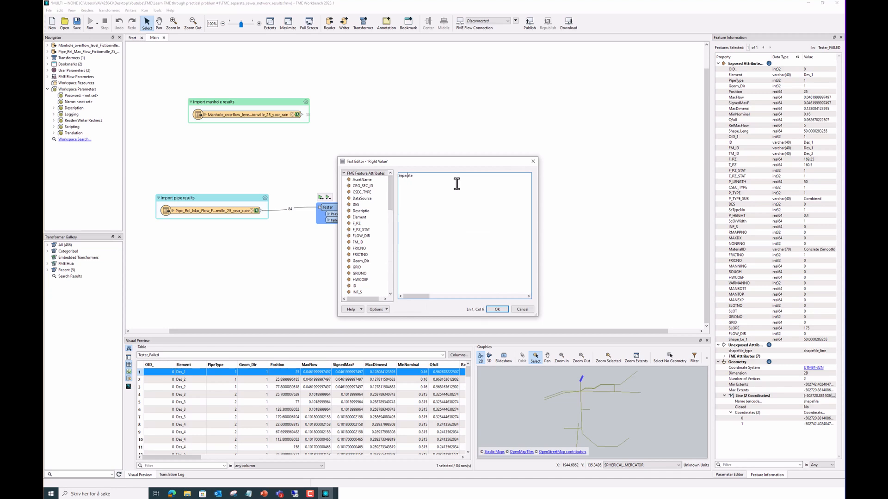
pyautogui.click(497, 309)
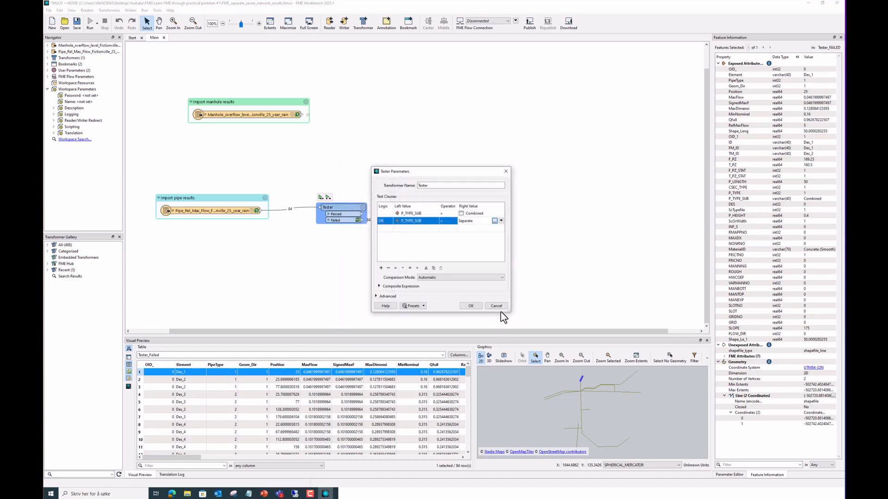
pyautogui.click(483, 252)
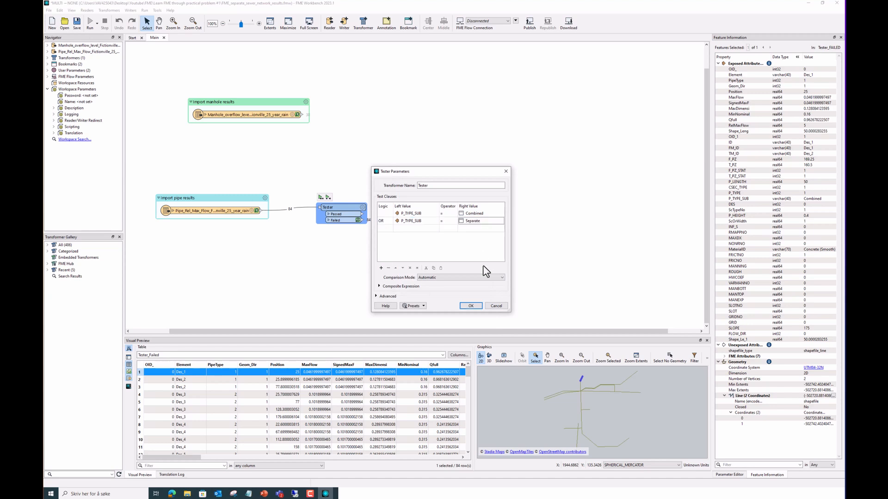
pyautogui.click(471, 305)
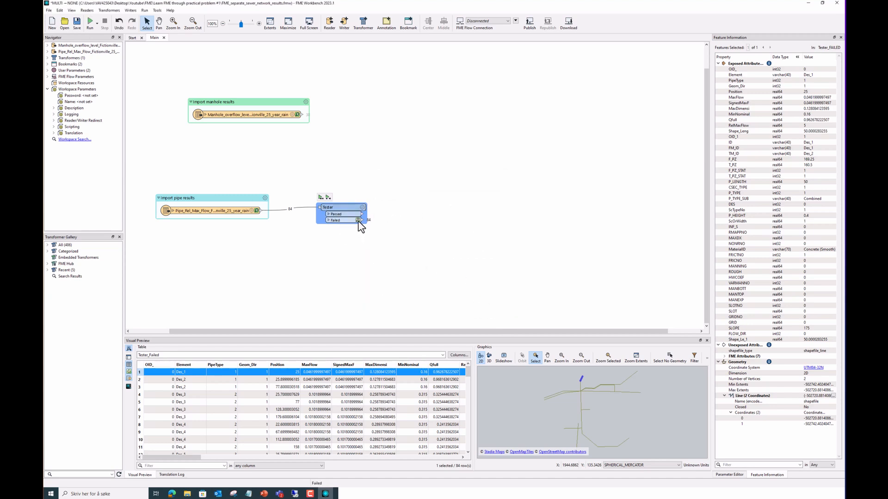
# Rerun up to the Tester and preview the 21 failed and 63 passed pipe features
pyautogui.moveTo(345, 208)
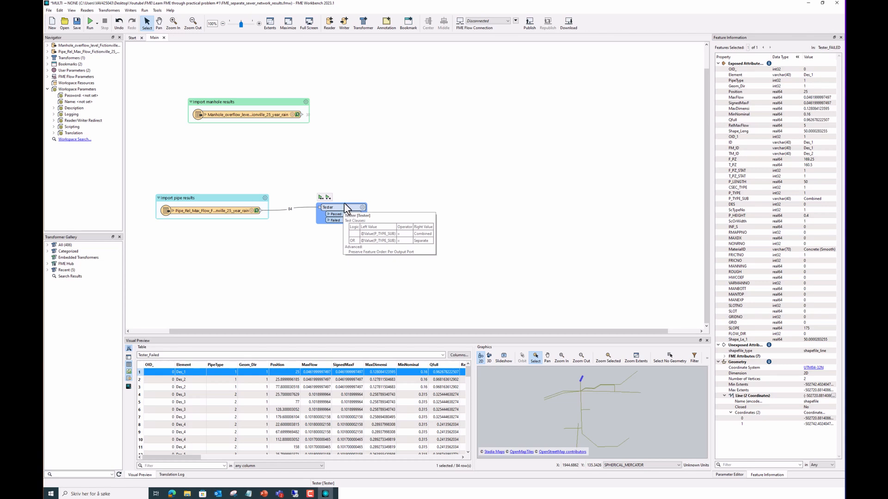
pyautogui.click(320, 197)
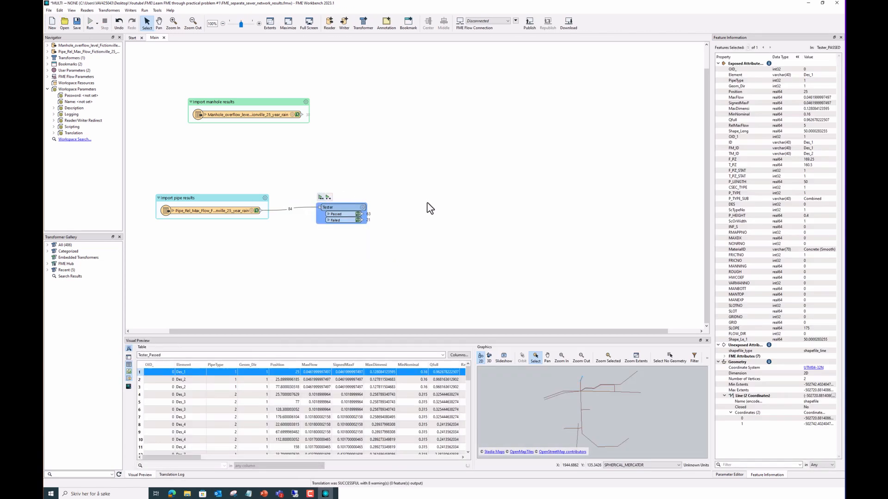
pyautogui.click(357, 220)
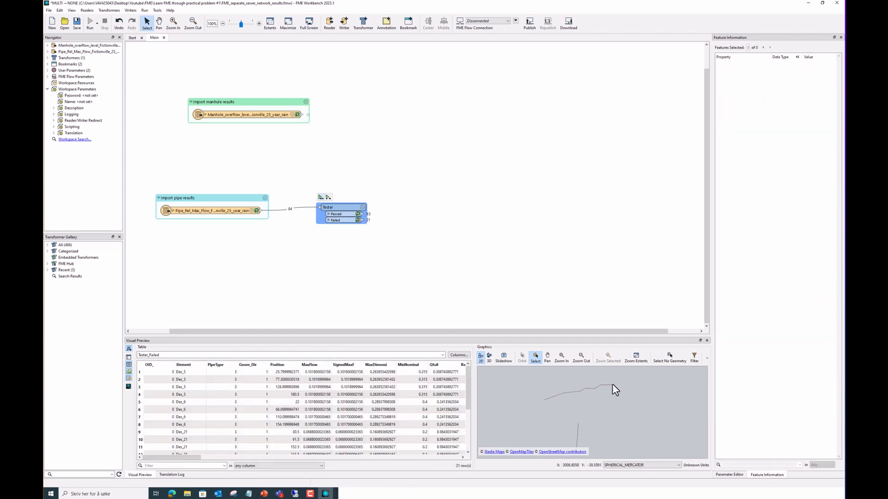
pyautogui.scroll(1, 599, 421)
pyautogui.scroll(-1, 600, 422)
pyautogui.click(358, 214)
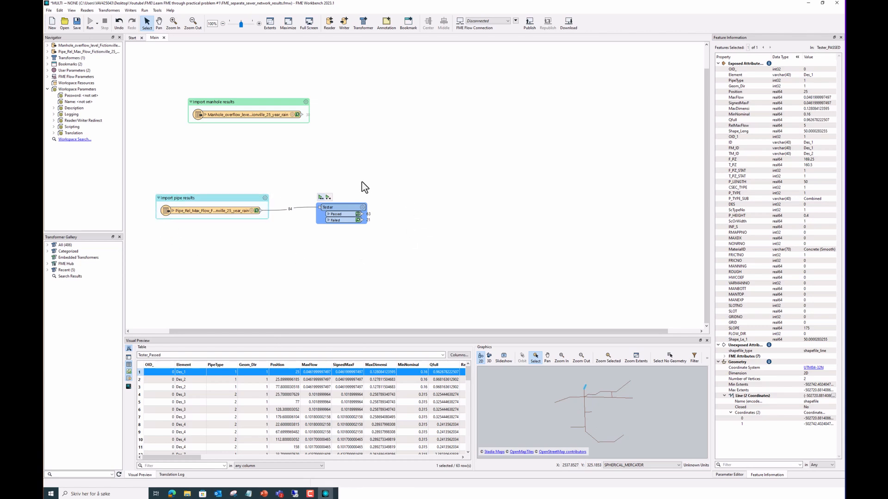
pyautogui.click(447, 215)
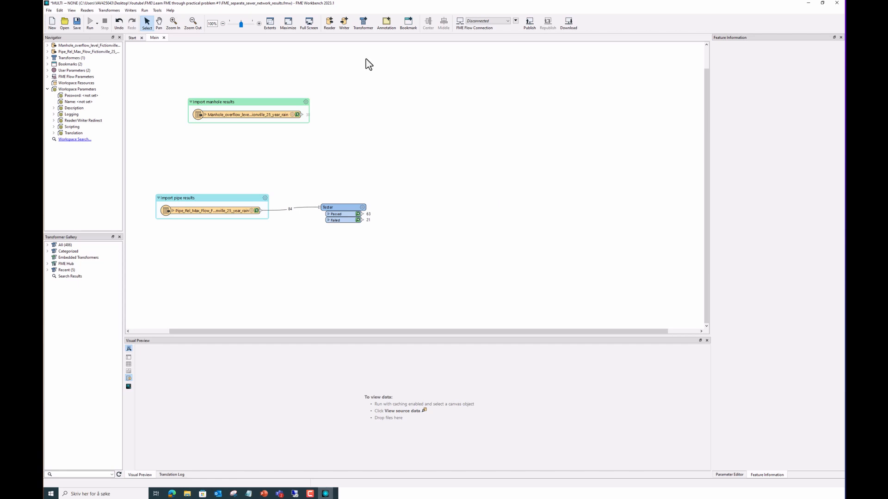
# Add an Esri Shapefile writer targeting the Results folder with Automatic definition
pyautogui.click(345, 24)
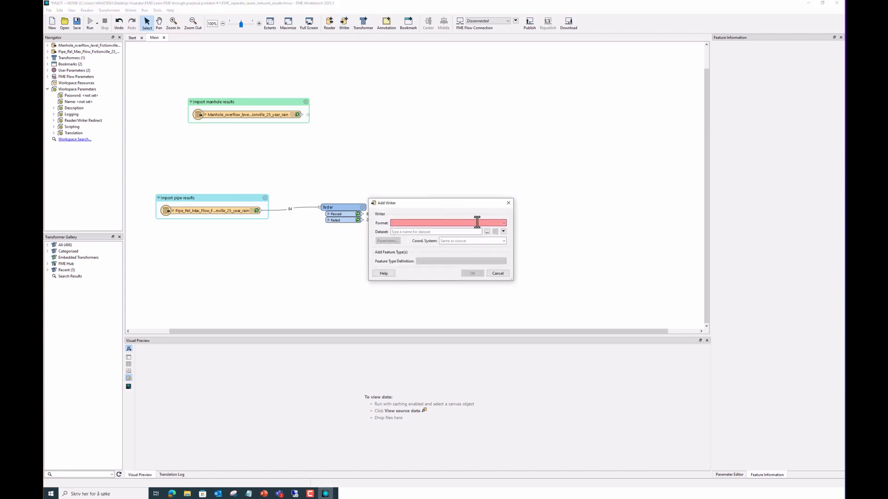
pyautogui.write('esri sha')
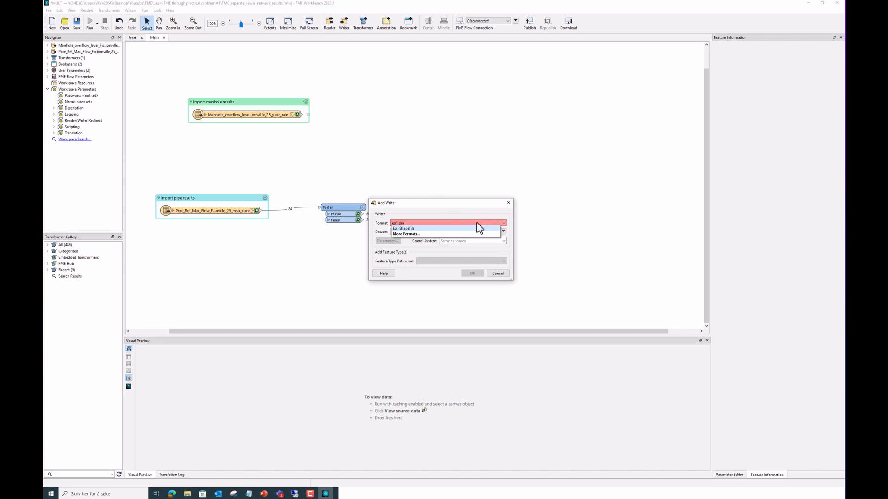
pyautogui.click(472, 228)
pyautogui.click(503, 232)
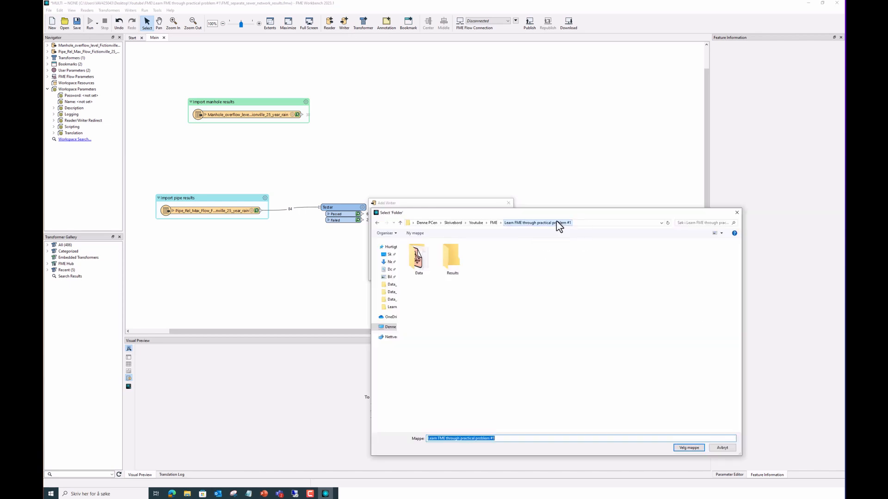
pyautogui.click(462, 255)
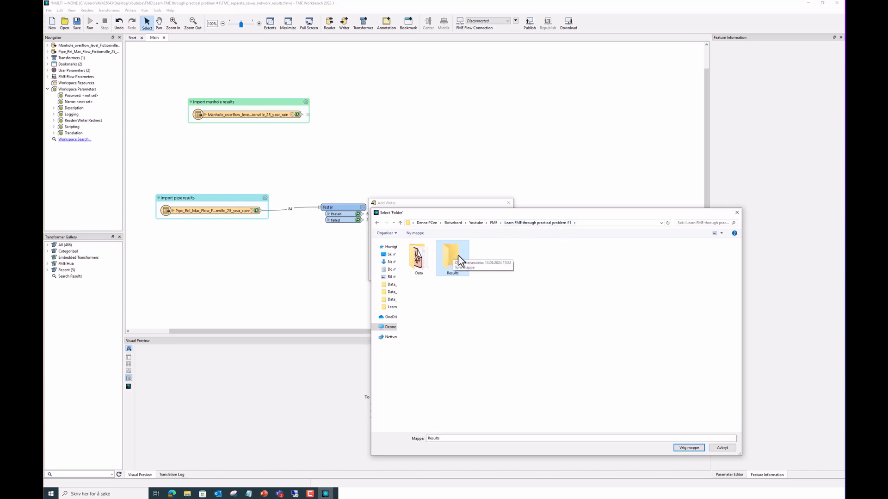
pyautogui.click(688, 448)
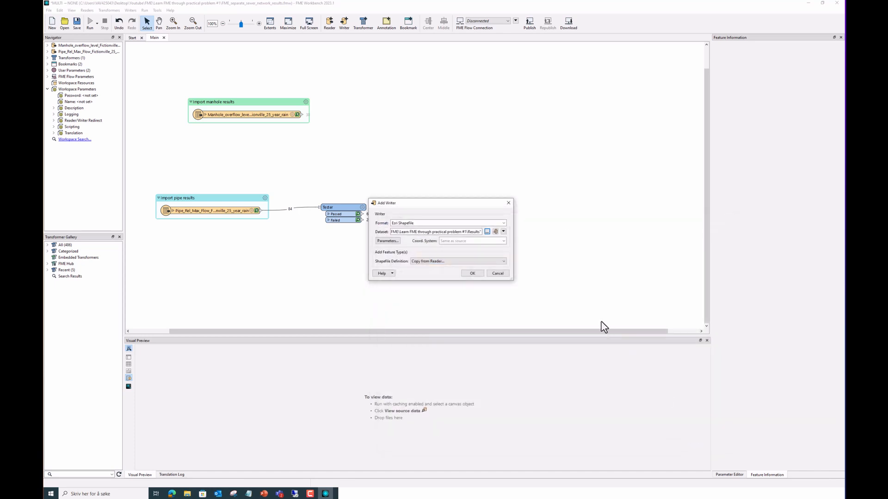
pyautogui.click(454, 262)
pyautogui.click(447, 271)
pyautogui.click(472, 273)
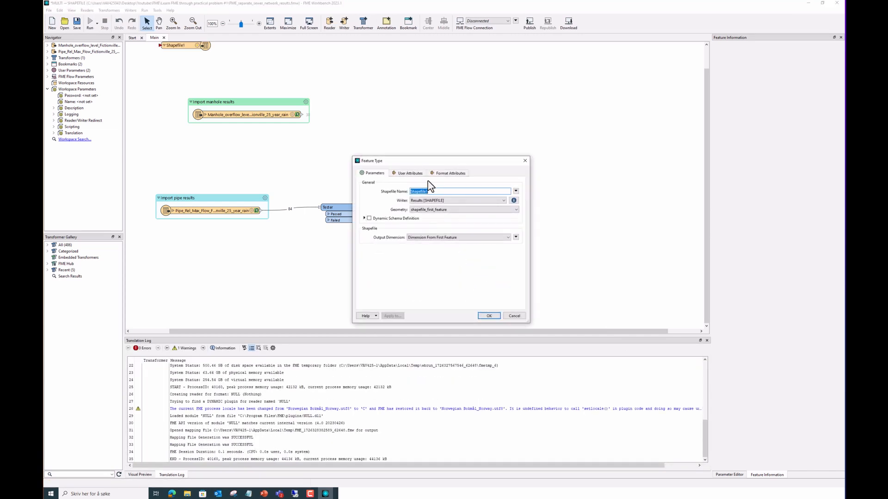
# Name the writer Combined_and_separate_pipes and connect the Tester's Passed port to it
pyautogui.press('BackSpace')
pyautogui.write('Combined_and_separate_pipes')
pyautogui.click(498, 317)
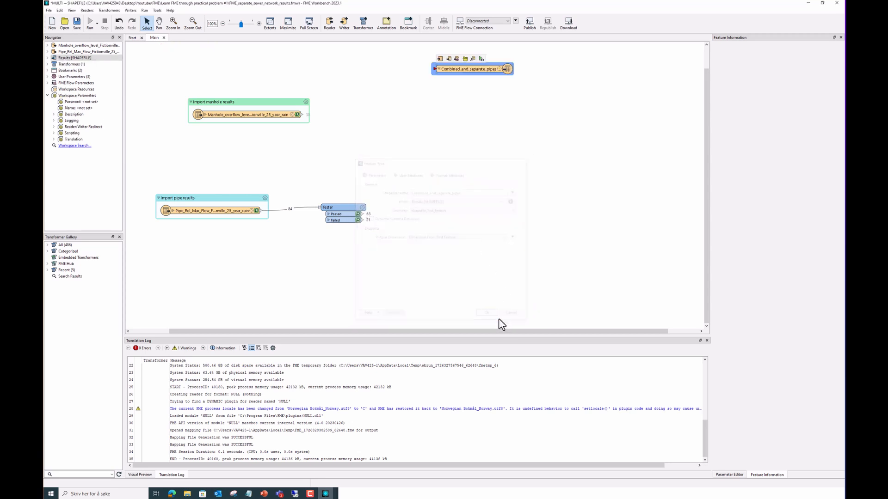
pyautogui.moveTo(473, 68); pyautogui.dragTo(565, 212)
pyautogui.moveTo(362, 214); pyautogui.dragTo(538, 217)
pyautogui.moveTo(361, 215); pyautogui.dragTo(612, 124)
pyautogui.click(546, 208)
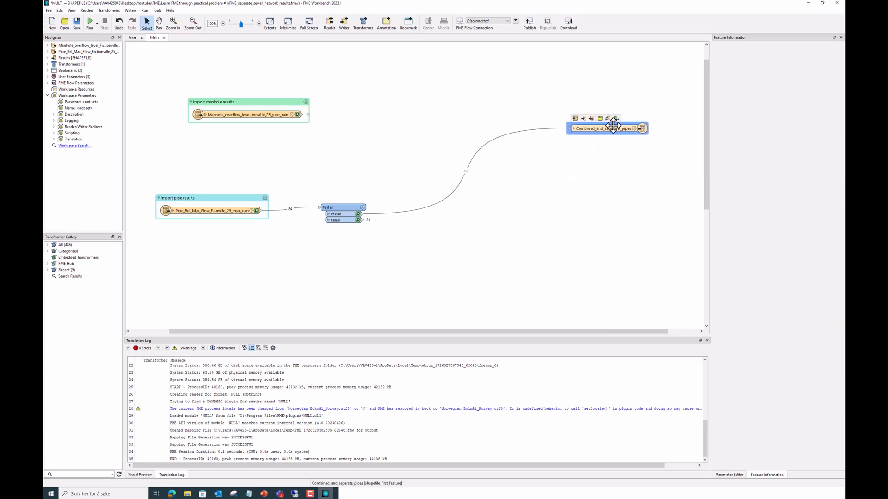
pyautogui.click(521, 231)
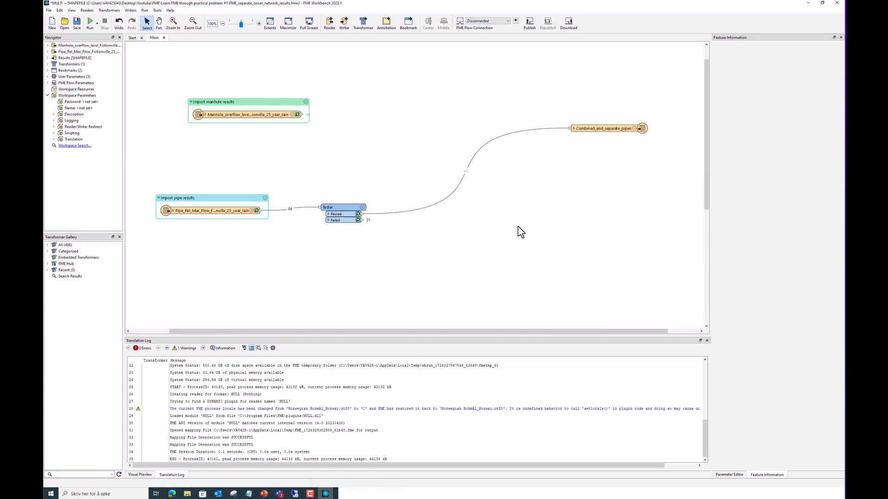
# Add a second Esri Shapefile writer with Automatic definition named Stormwater_pipes
pyautogui.click(344, 23)
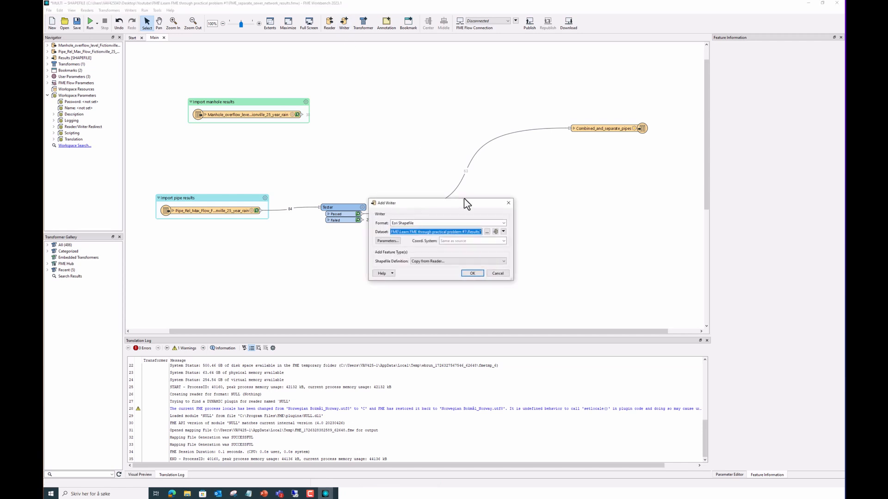
pyautogui.click(467, 261)
pyautogui.click(437, 268)
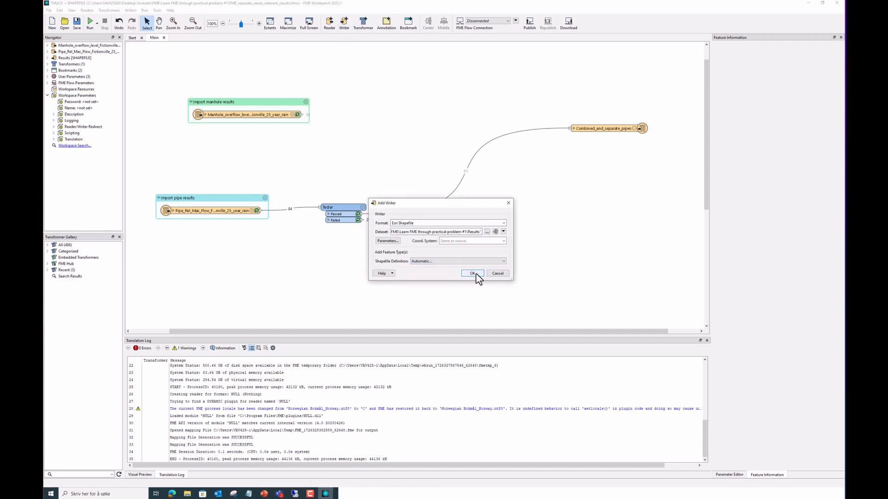
pyautogui.click(476, 274)
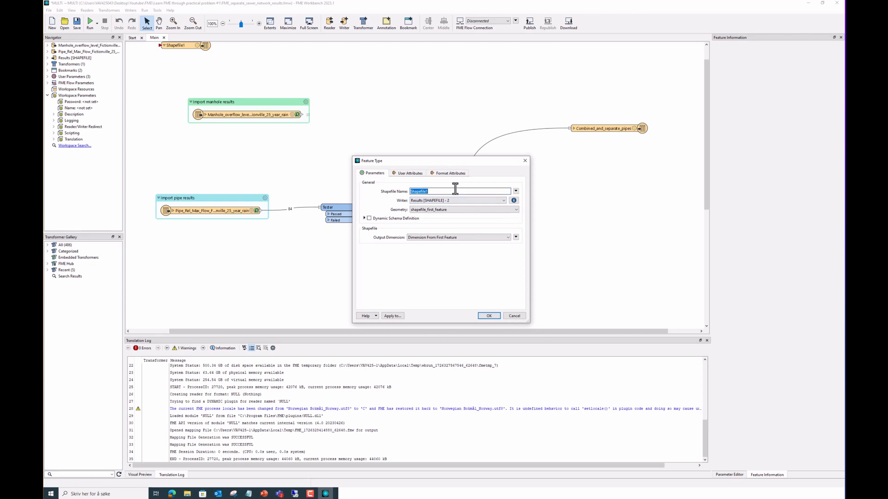
pyautogui.press('BackSpace')
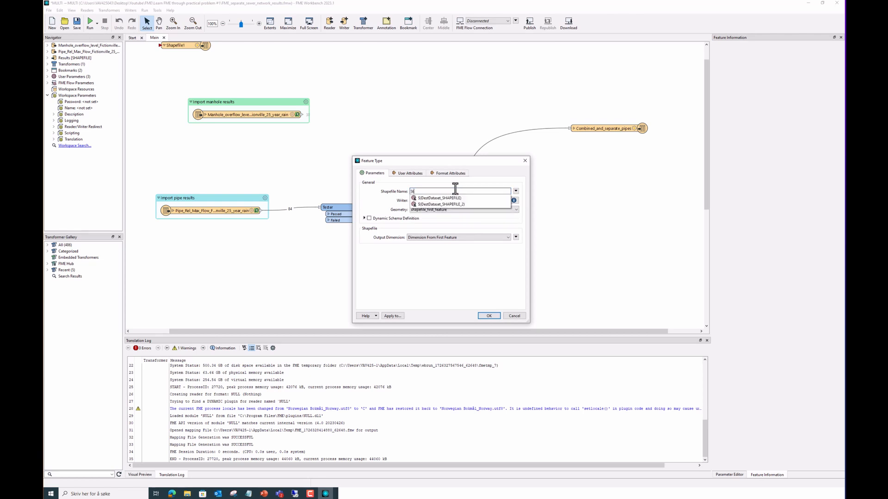
pyautogui.write('Stormwater_pipes')
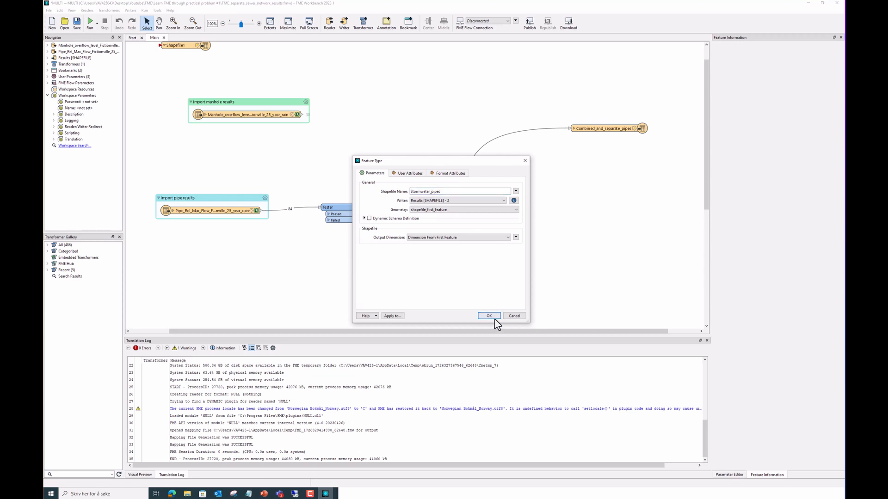
pyautogui.click(494, 319)
# Connect the Tester's Failed port to the Stormwater_pipes writer
pyautogui.moveTo(588, 163); pyautogui.dragTo(591, 253)
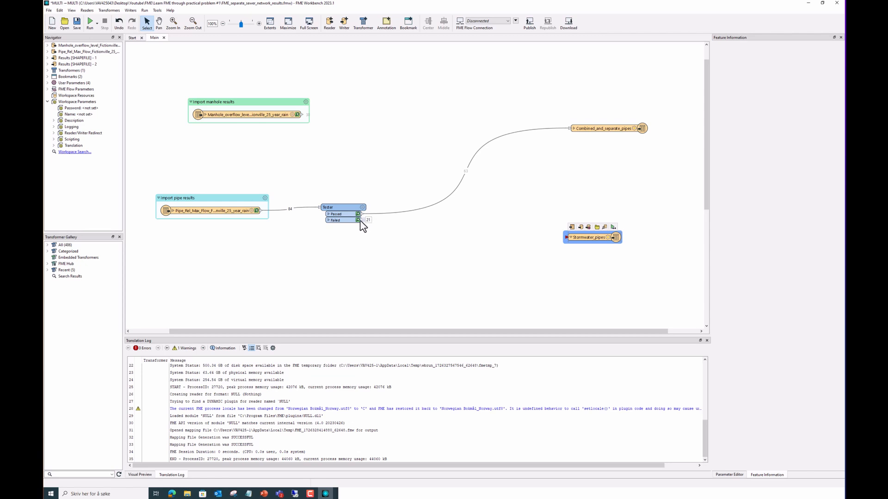
pyautogui.moveTo(362, 221); pyautogui.dragTo(574, 238)
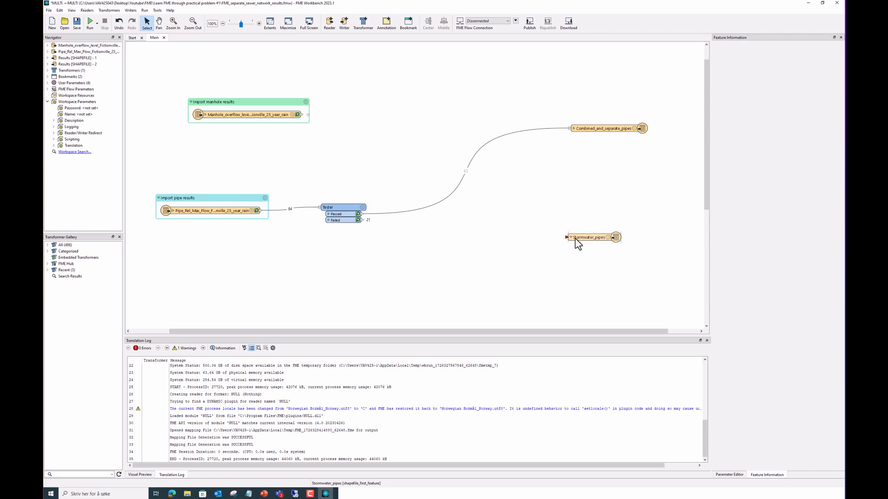
pyautogui.moveTo(521, 249); pyautogui.dragTo(592, 242)
pyautogui.click(570, 238)
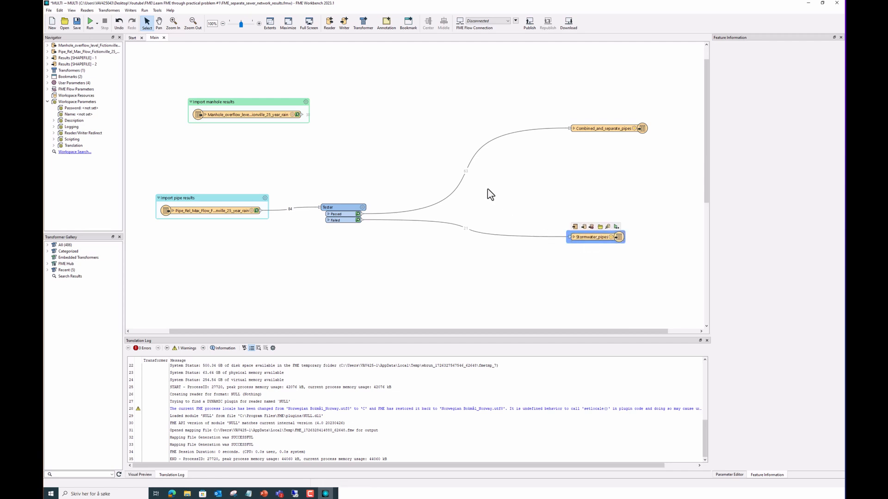
# Rerun the entire workspace, writing 63 combined and 21 stormwater pipes (84 features)
pyautogui.click(97, 23)
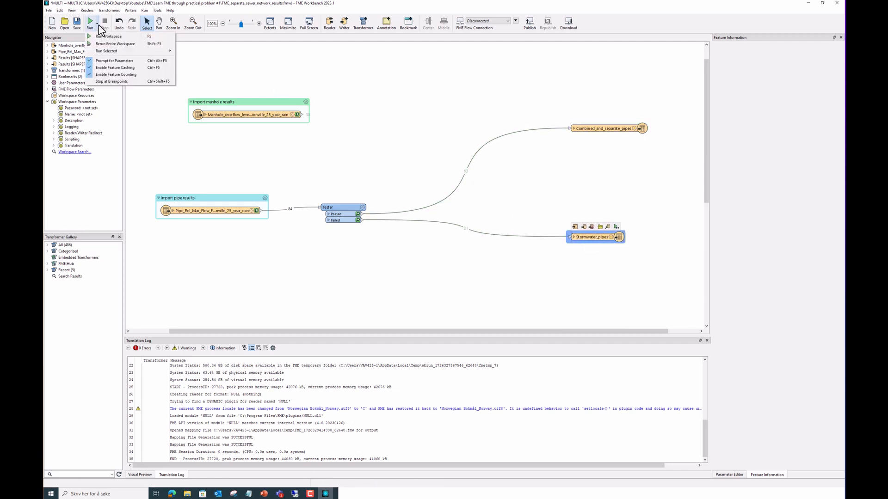
pyautogui.click(105, 44)
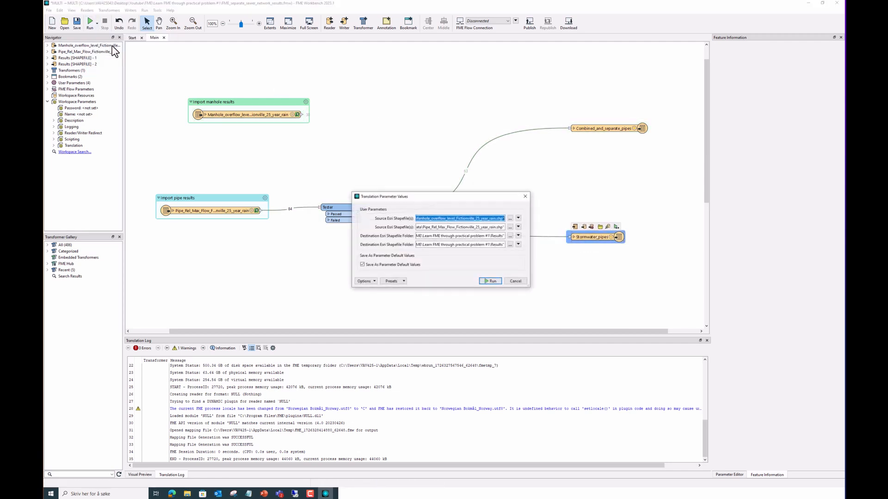
pyautogui.click(490, 279)
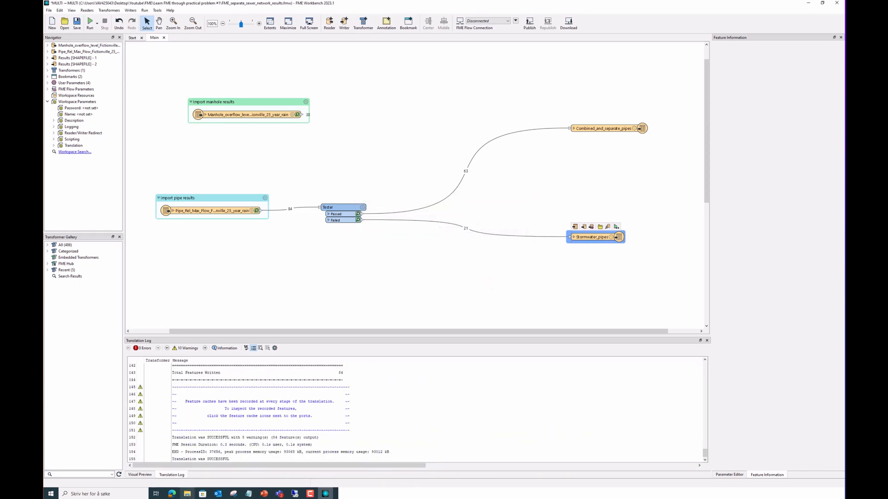
pyautogui.click(187, 494)
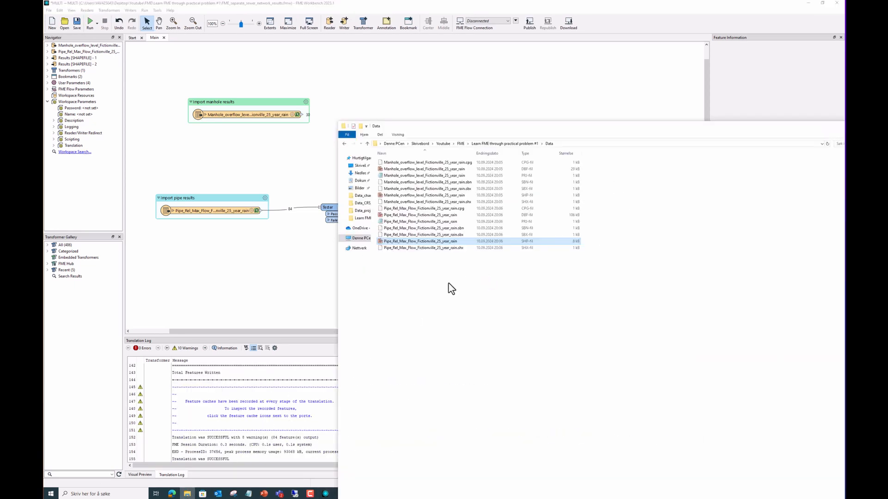
# Check that Results contains the Combined_and_separate_pipes and Stormwater_pipes shapefiles, then move the window aside
pyautogui.click(496, 145)
pyautogui.doubleClick(428, 171)
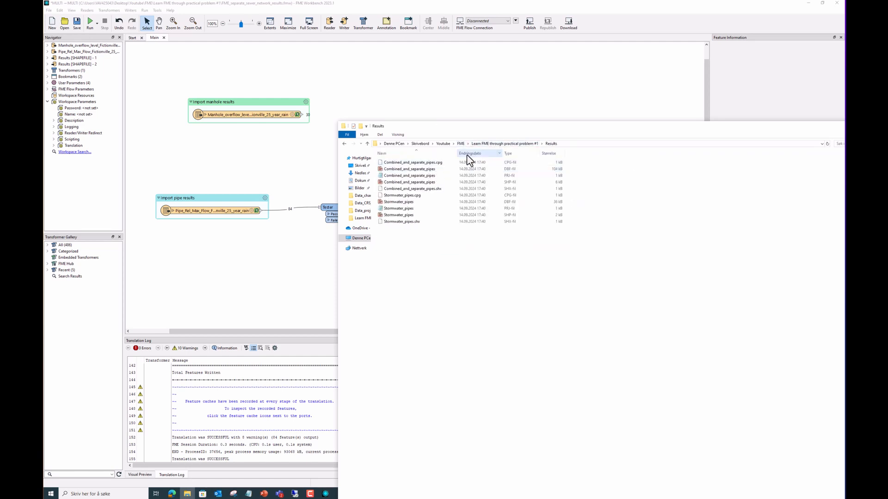
pyautogui.moveTo(458, 152); pyautogui.dragTo(445, 152)
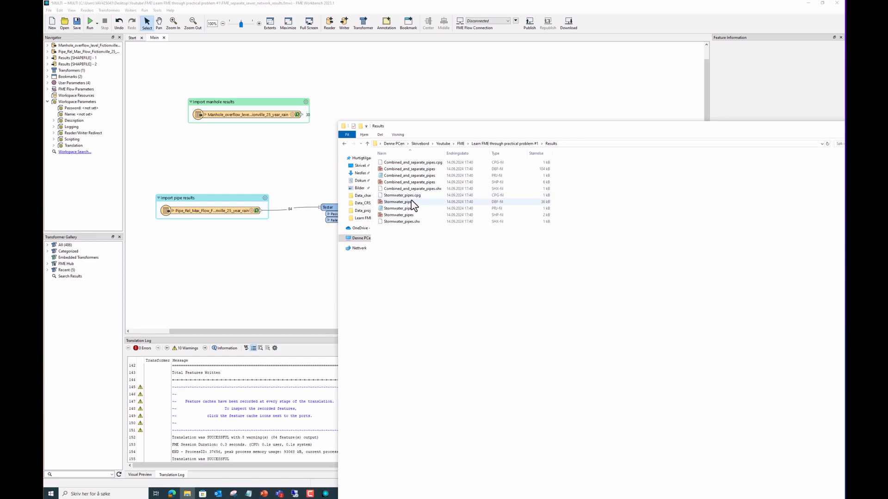
pyautogui.moveTo(674, 128); pyautogui.dragTo(573, 114)
pyautogui.click(764, 114)
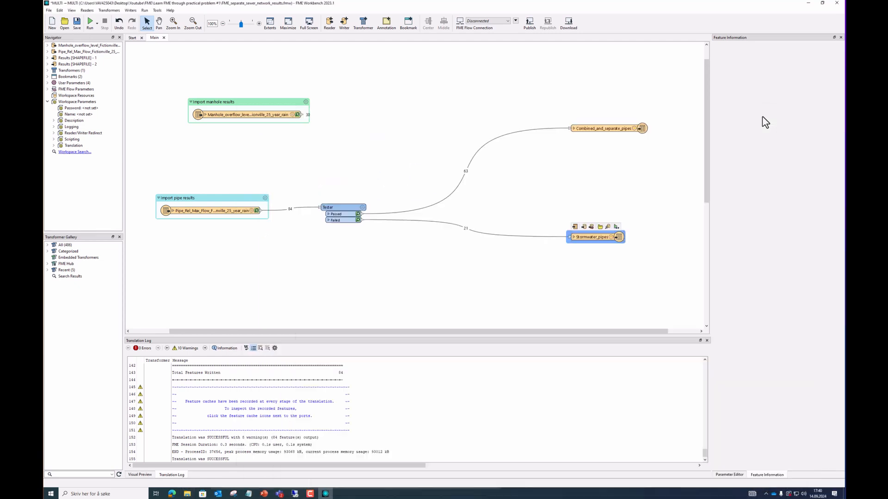
pyautogui.click(603, 239)
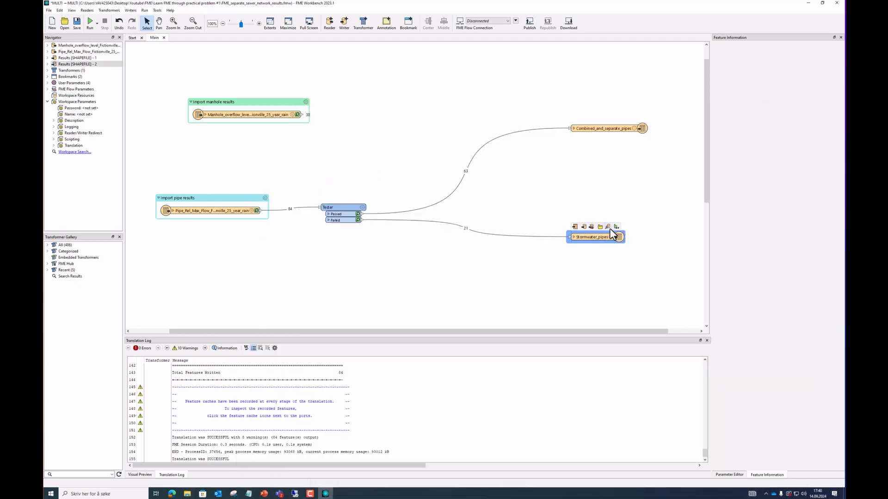
pyautogui.click(609, 227)
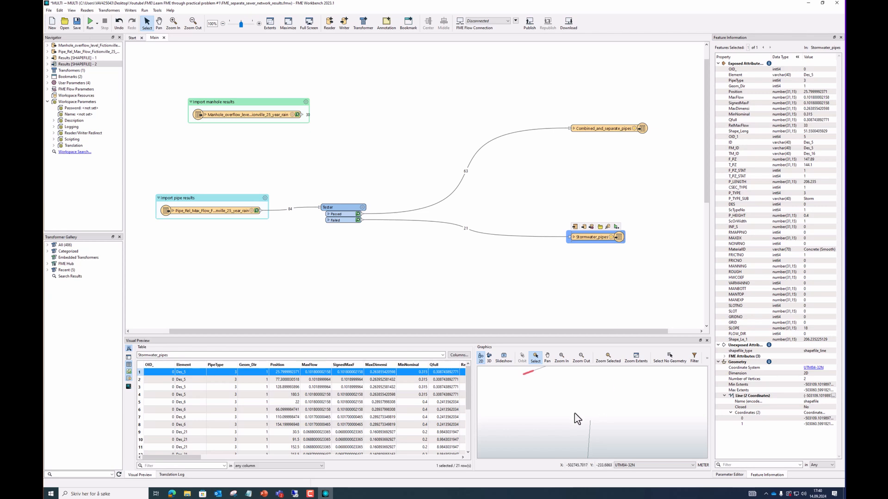
pyautogui.scroll(-2, 570, 414)
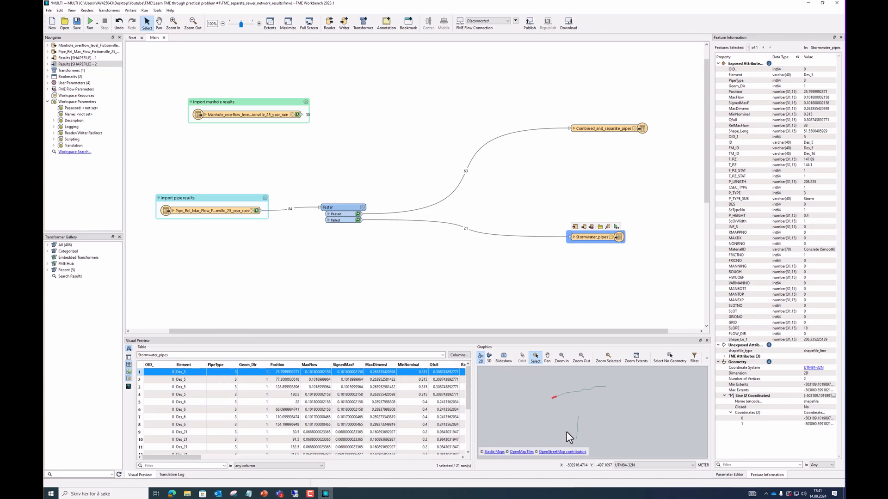
pyautogui.click(413, 160)
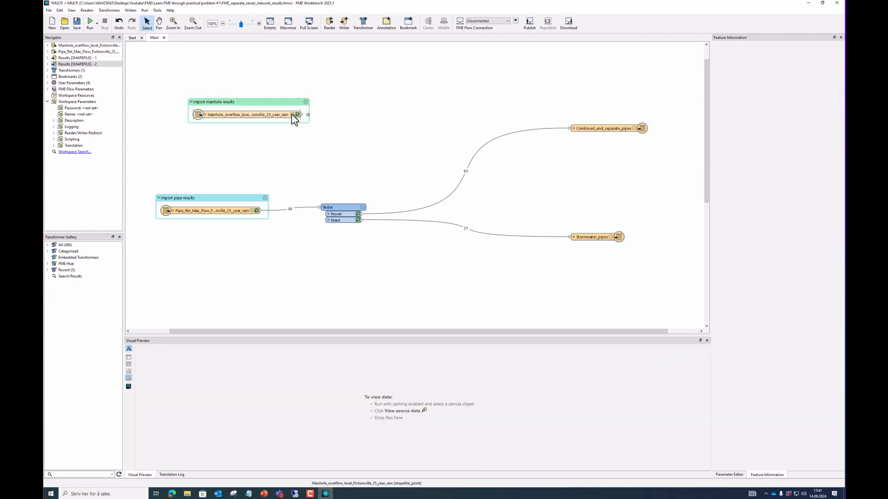
# Nudge the Combined_and_separate_pipes writer up and search Quick Add for 'spatialfilte' to find SpatialFilter
pyautogui.moveTo(291, 114)
pyautogui.moveTo(614, 128); pyautogui.dragTo(613, 121)
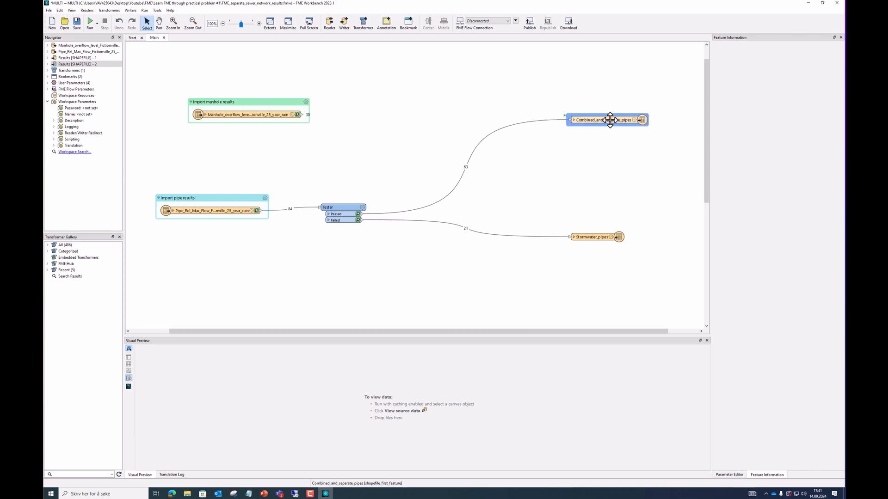
pyautogui.click(395, 106)
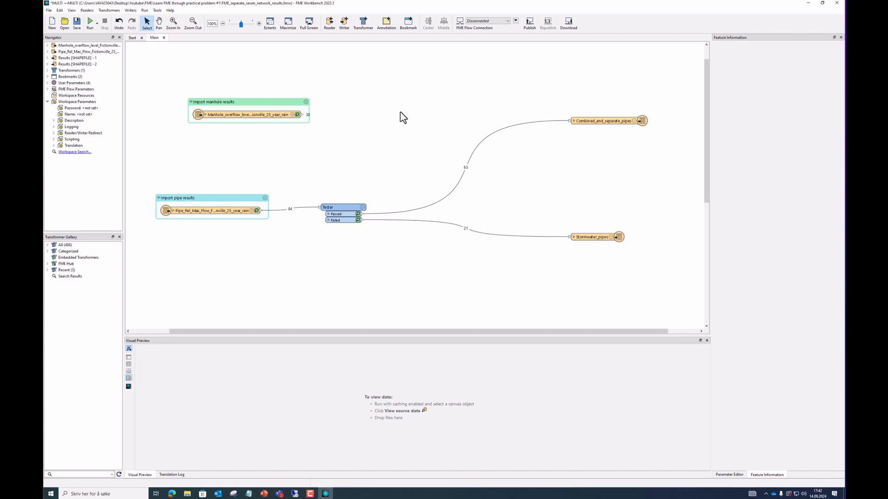
pyautogui.write('spatialfilte')
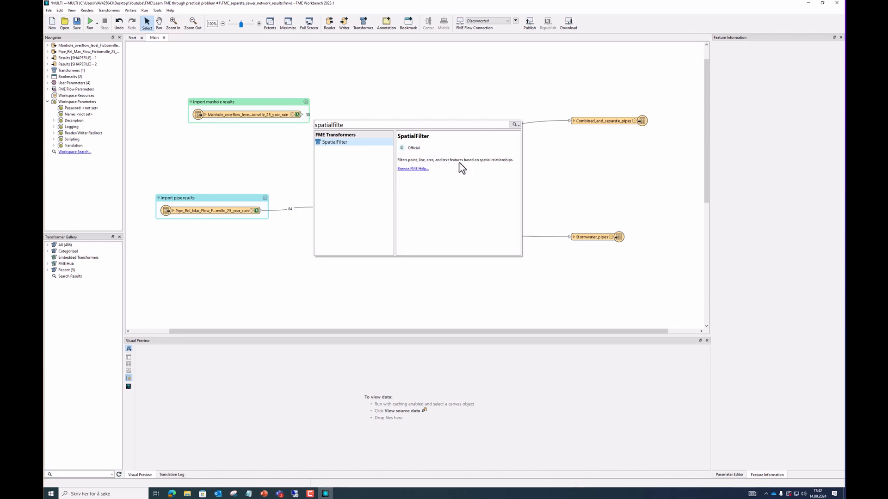
# Place a SpatialFilter and wire the manhole results and Tester's passed combined pipes into it, fixing a wrong link
pyautogui.doubleClick(337, 142)
pyautogui.moveTo(352, 142); pyautogui.dragTo(412, 96)
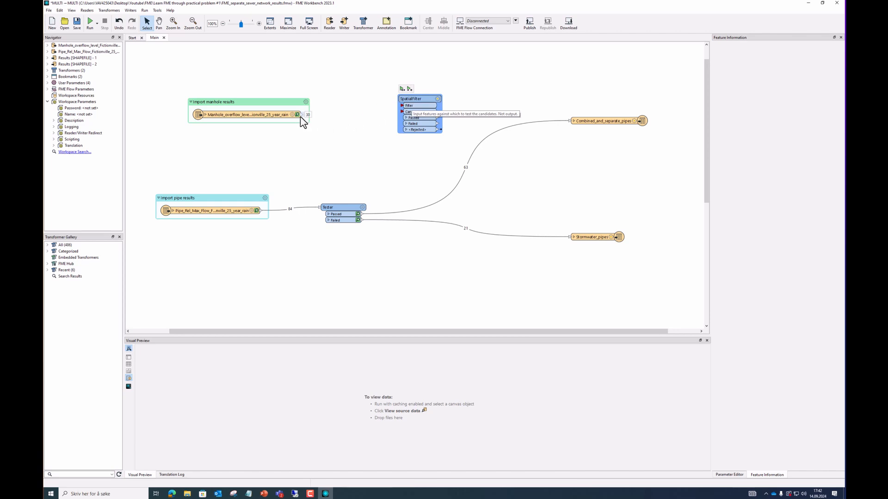
pyautogui.moveTo(301, 116); pyautogui.dragTo(403, 112)
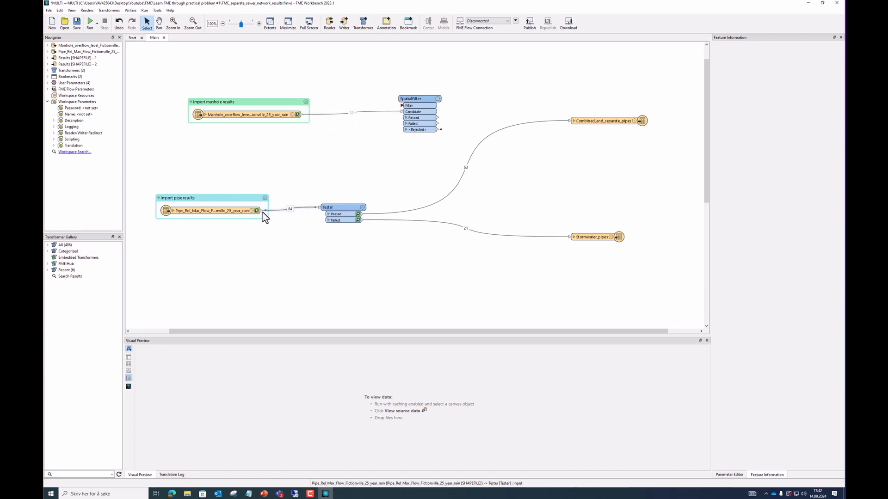
pyautogui.moveTo(261, 211); pyautogui.dragTo(401, 106)
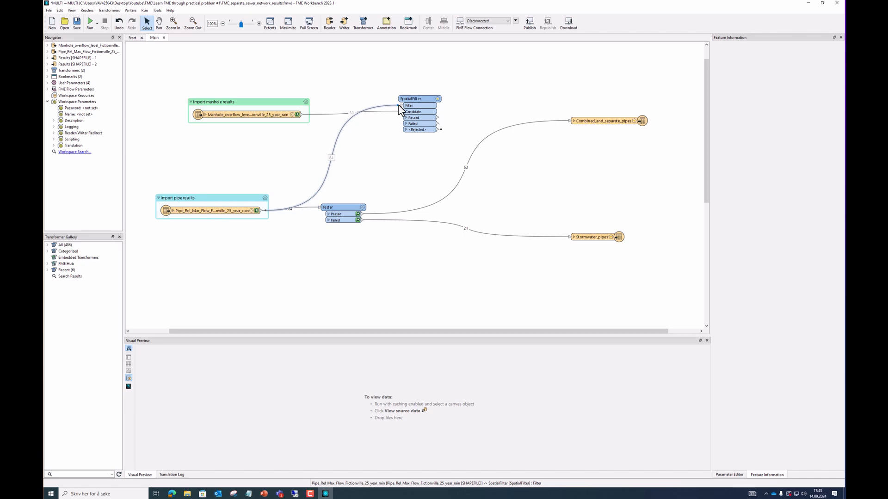
pyautogui.moveTo(398, 105); pyautogui.dragTo(298, 191)
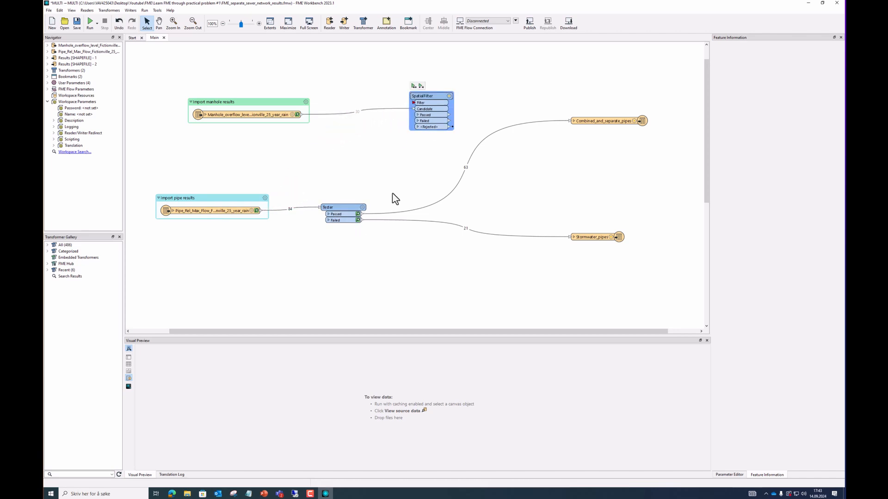
pyautogui.click(362, 215)
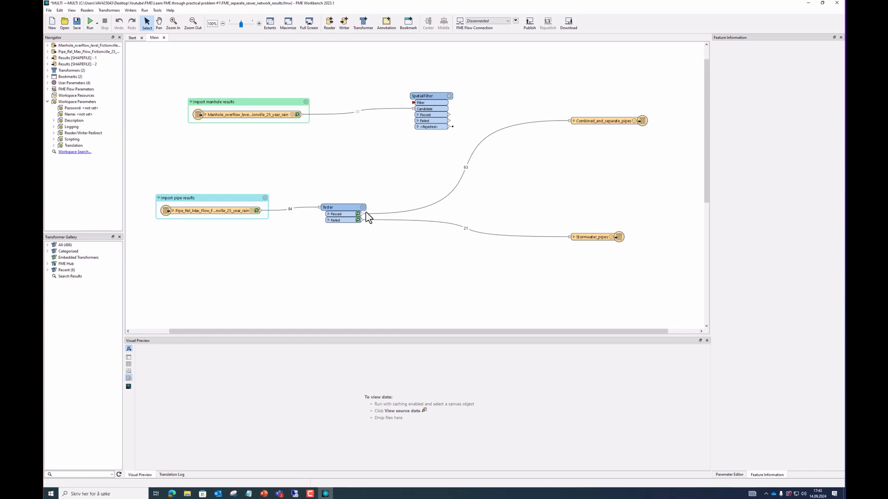
pyautogui.moveTo(365, 215); pyautogui.dragTo(409, 106)
pyautogui.moveTo(409, 108); pyautogui.dragTo(412, 104)
# Put the Tester inside a new bookmark named 'Separate based on pipe type attribute'
pyautogui.click(345, 207)
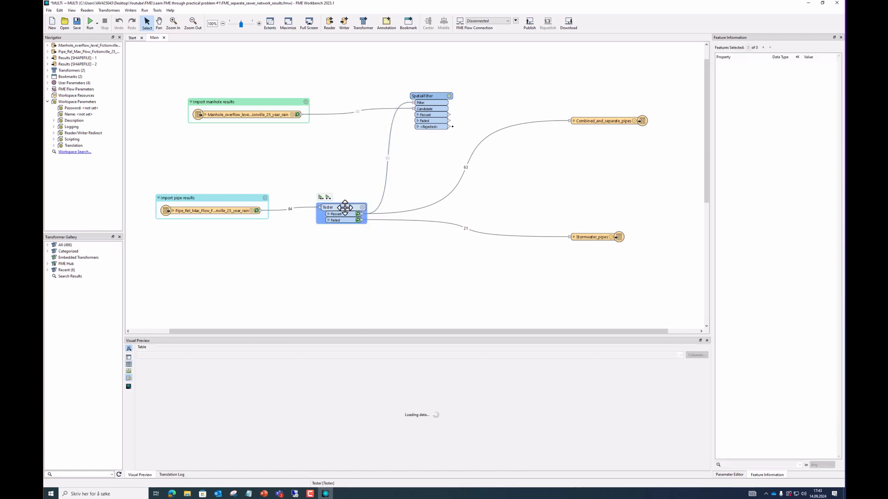
pyautogui.click(404, 31)
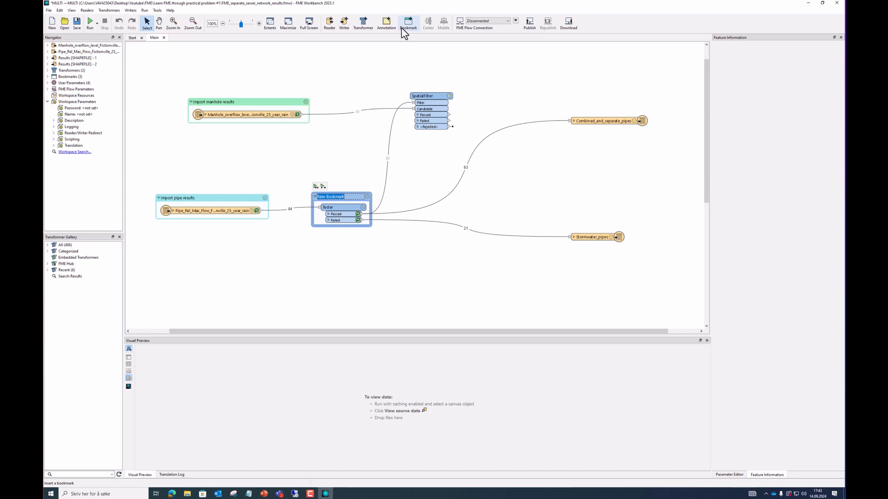
pyautogui.write('Separate based on pipe type attribute')
pyautogui.press('Return')
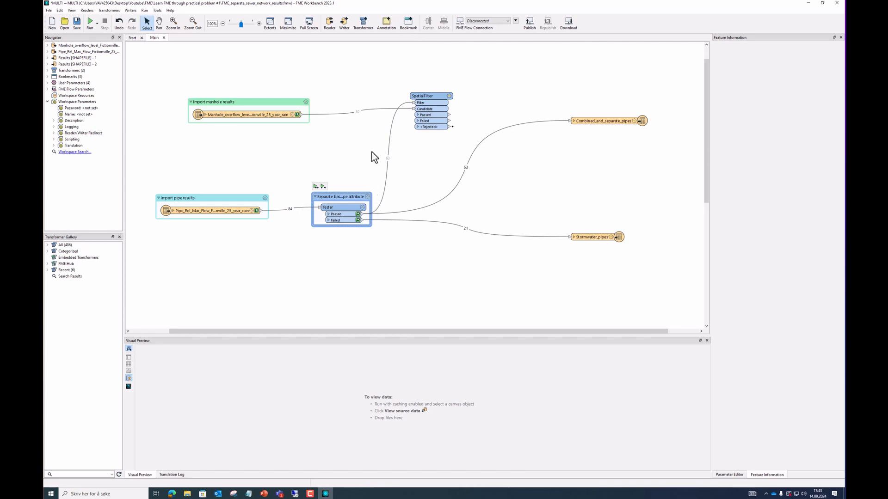
pyautogui.moveTo(425, 97)
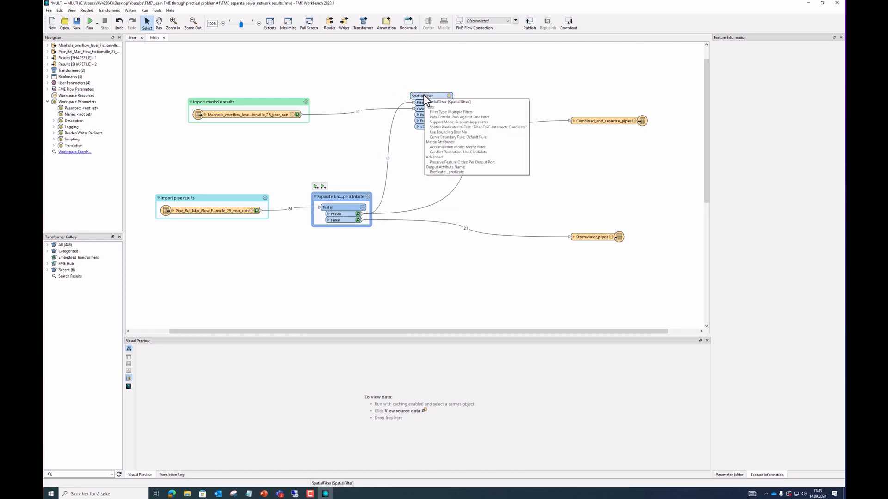
# Set the SpatialFilter's spatial predicate to Filter OGC-Intersects Candidate and accept the parameters
pyautogui.click(455, 71)
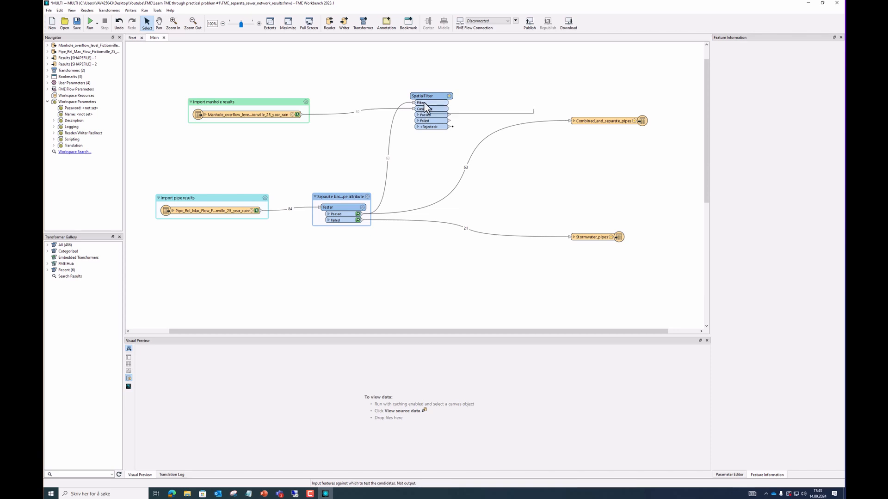
pyautogui.click(449, 96)
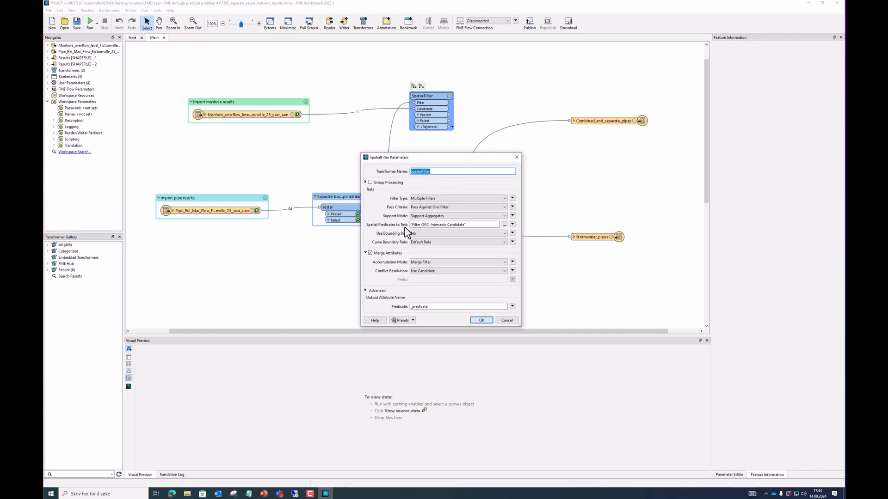
pyautogui.click(504, 225)
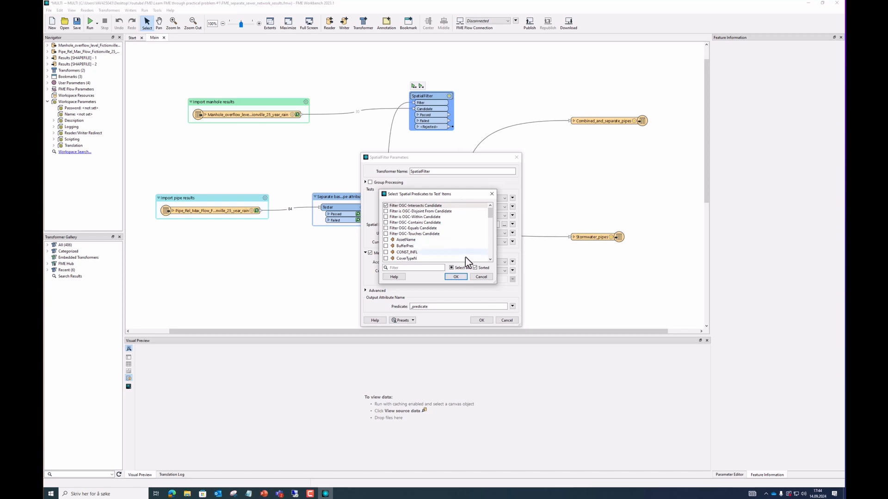
pyautogui.click(388, 208)
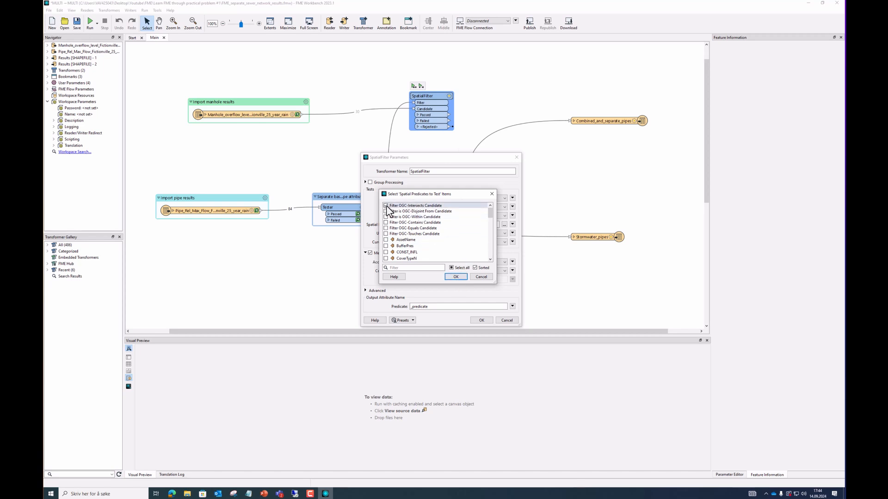
pyautogui.click(457, 277)
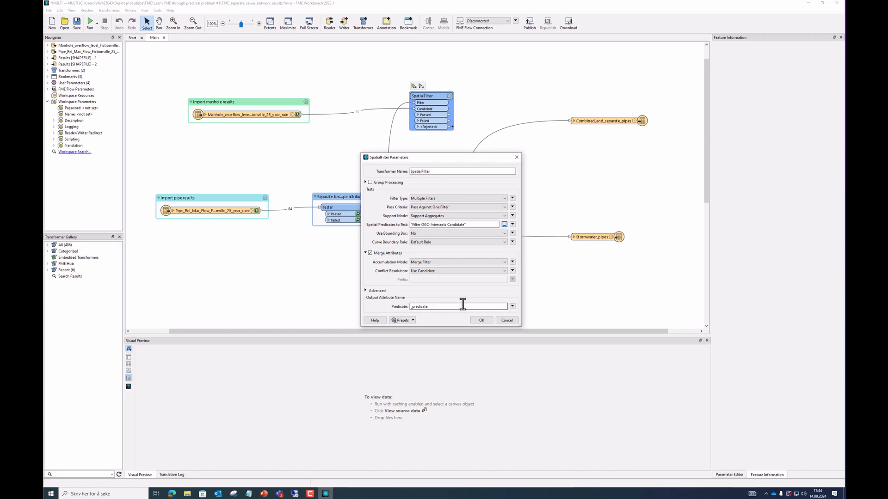
pyautogui.click(481, 320)
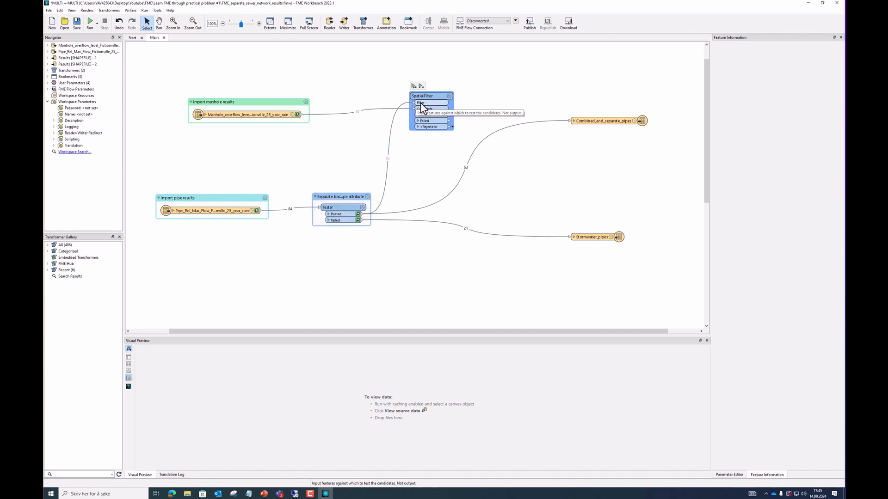
# Run up to the SpatialFilter (22 passed, 8 failed) and shift the pipes writer down
pyautogui.click(421, 86)
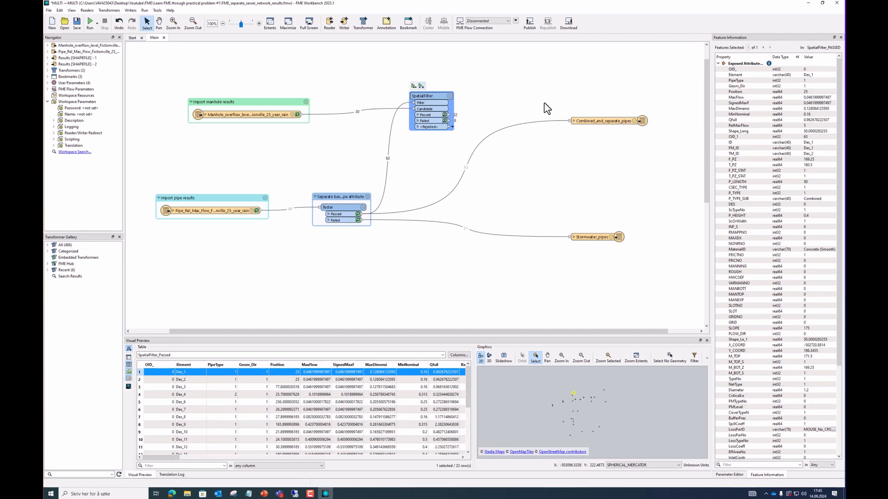
pyautogui.moveTo(608, 124); pyautogui.dragTo(608, 147)
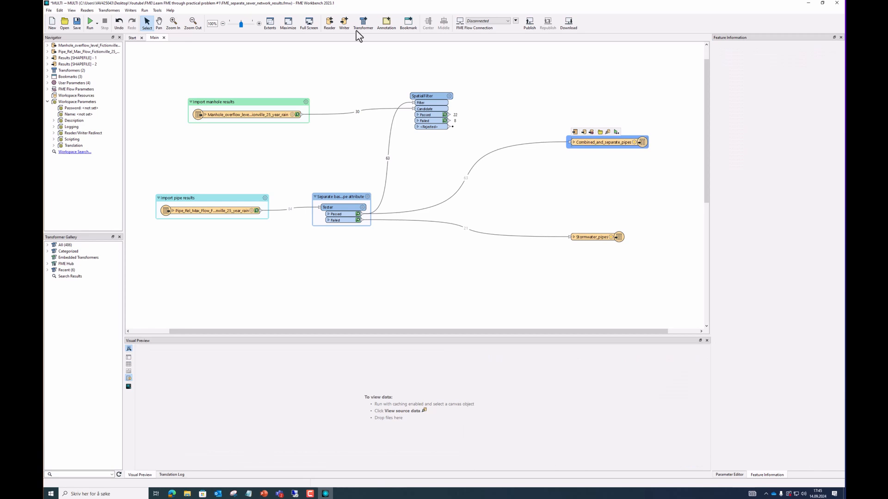
# Add an automatic-definition Esri Shapefile writer named Combined_and_separate_manholes above the pipes writer
pyautogui.click(344, 23)
pyautogui.click(509, 204)
pyautogui.click(565, 68)
pyautogui.click(343, 23)
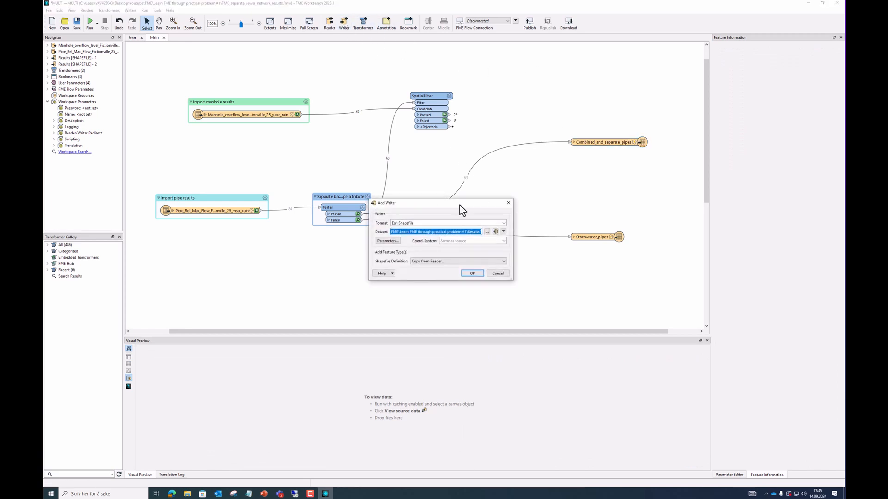
pyautogui.click(469, 260)
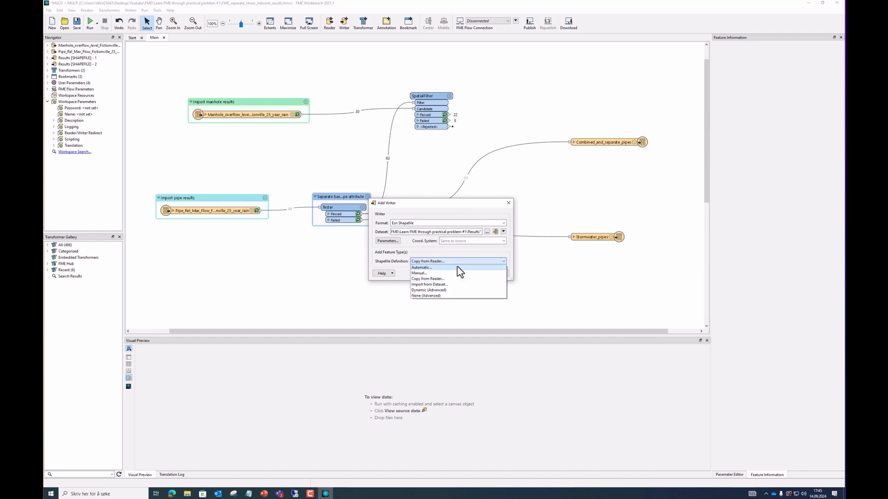
pyautogui.click(459, 268)
pyautogui.click(478, 273)
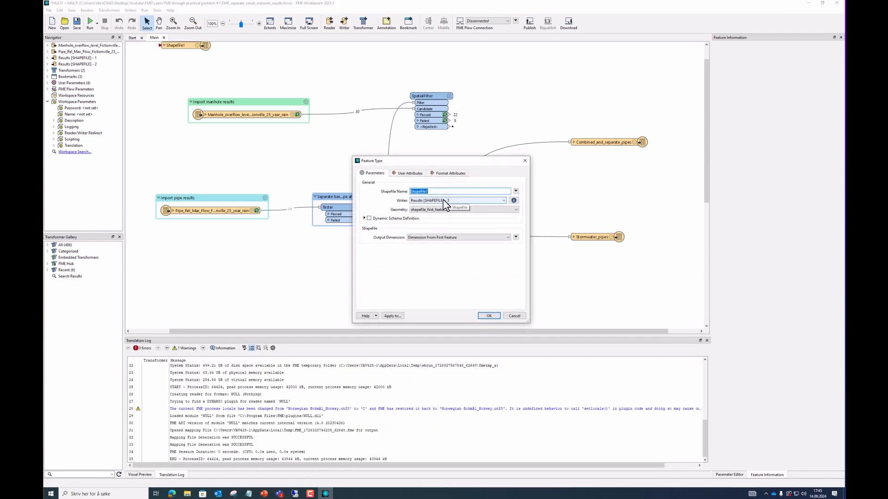
pyautogui.write('Combined_and_separate_manholes')
pyautogui.click(493, 317)
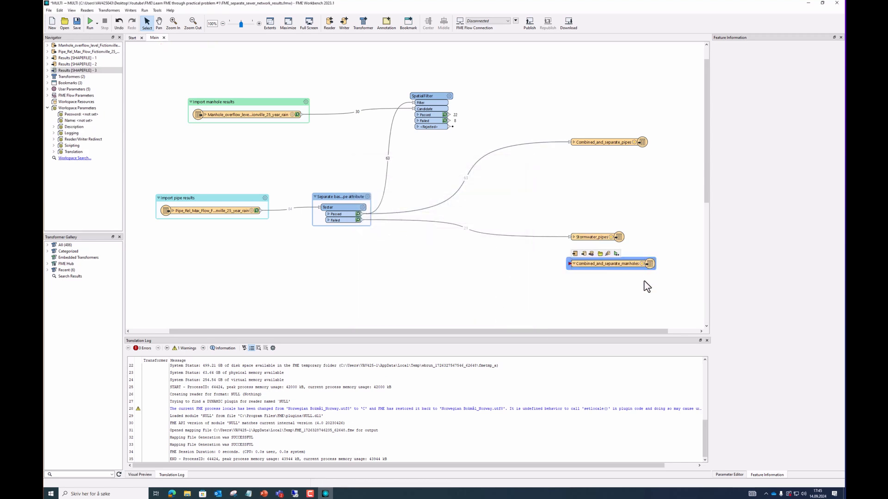
pyautogui.moveTo(620, 266); pyautogui.dragTo(617, 122)
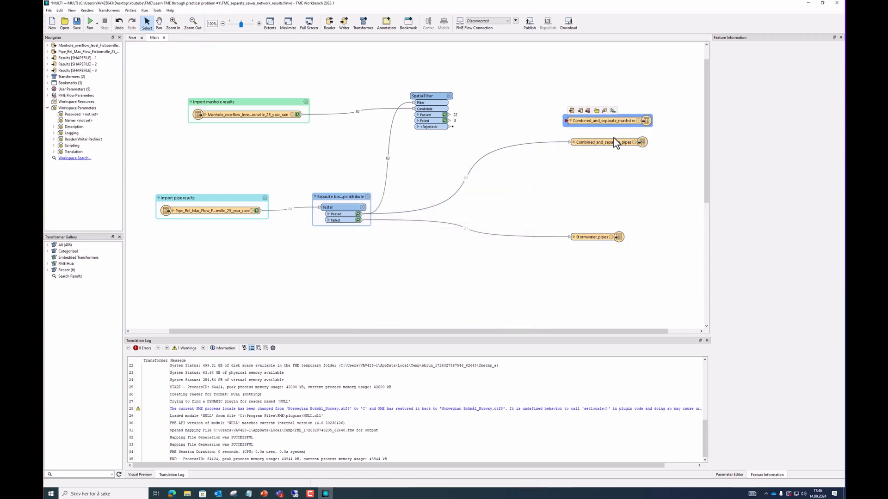
# Bookmark the manholes and pipes writers together under the title 'Combined and separate'
pyautogui.keyDown('ctrl'); pyautogui.click(614, 144); pyautogui.keyUp('ctrl')
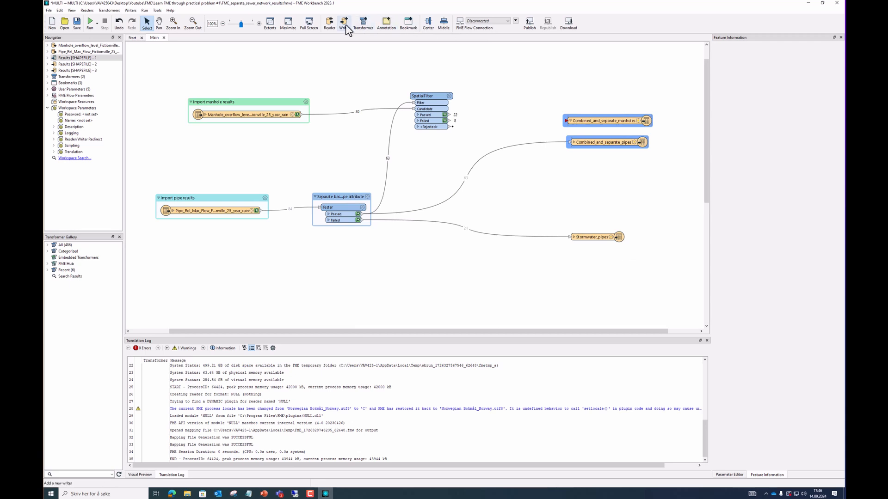
pyautogui.click(408, 23)
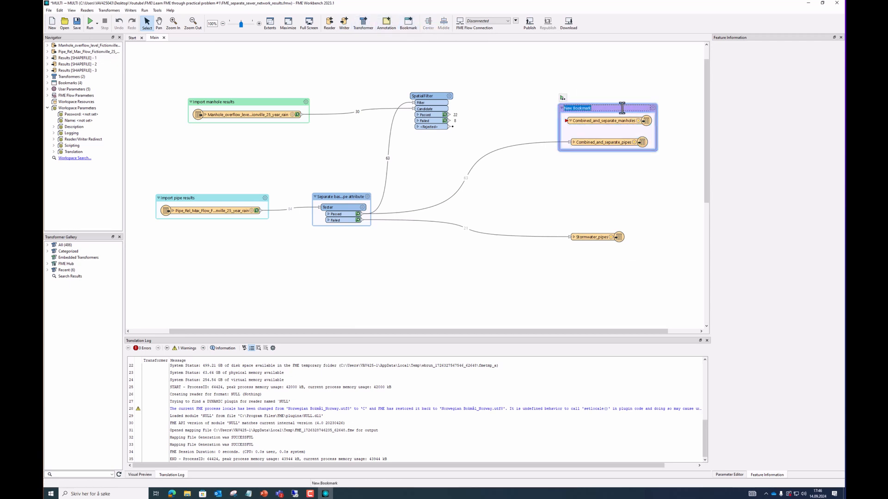
pyautogui.write('Combined and separate')
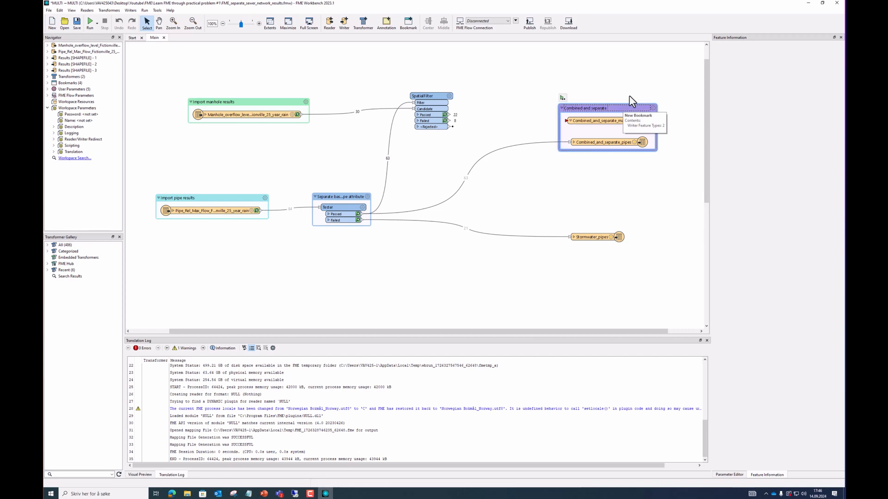
# Connect SpatialFilter's Passed output to the manholes writer and run the bookmark, writing 22 manholes
pyautogui.click(630, 91)
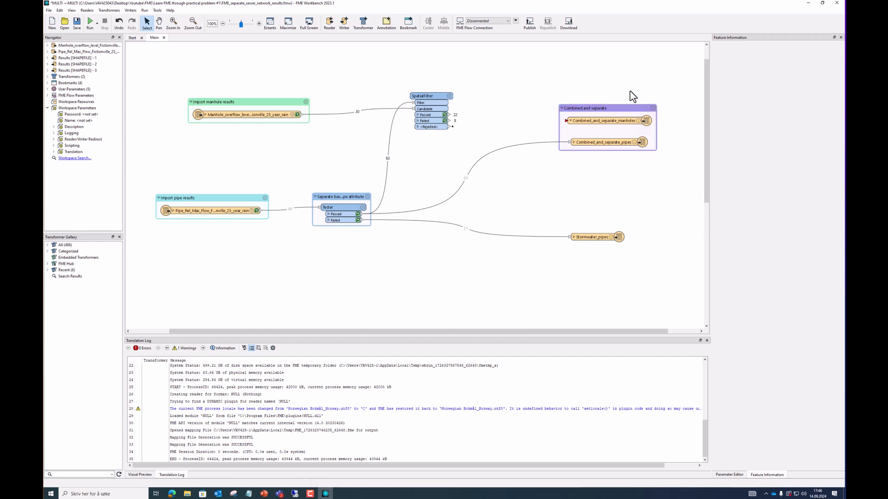
pyautogui.moveTo(445, 115); pyautogui.dragTo(571, 122)
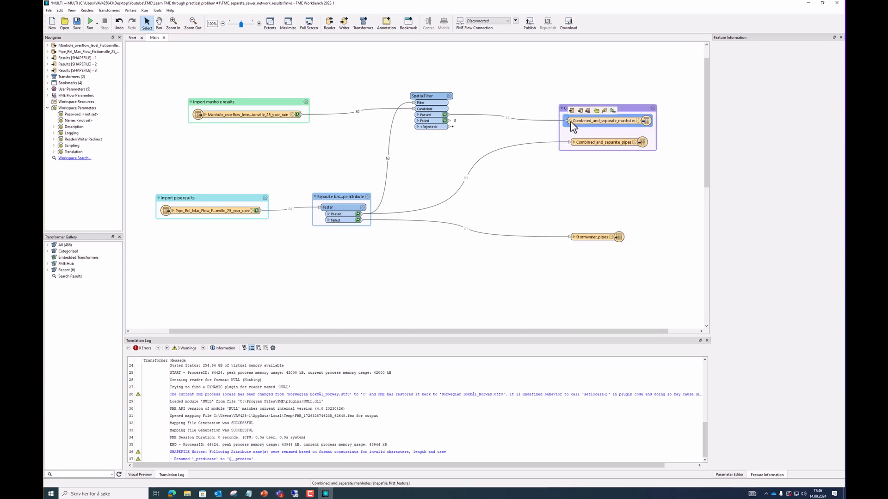
pyautogui.click(613, 113)
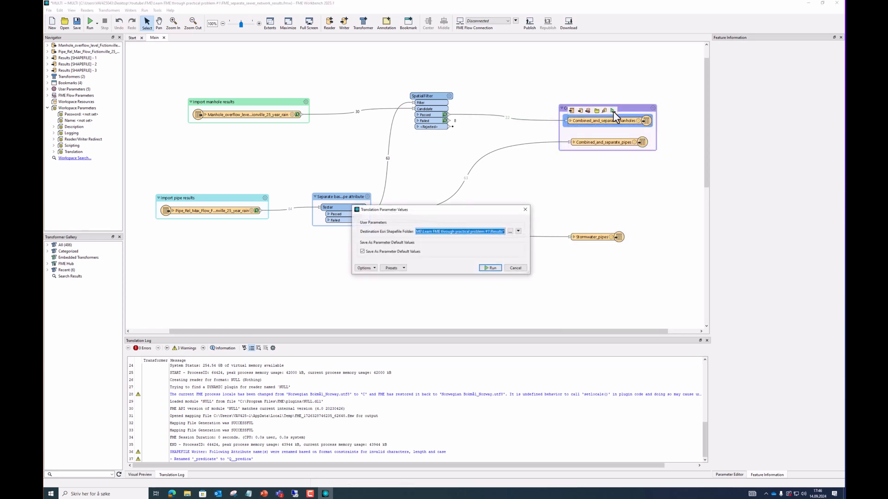
pyautogui.click(491, 272)
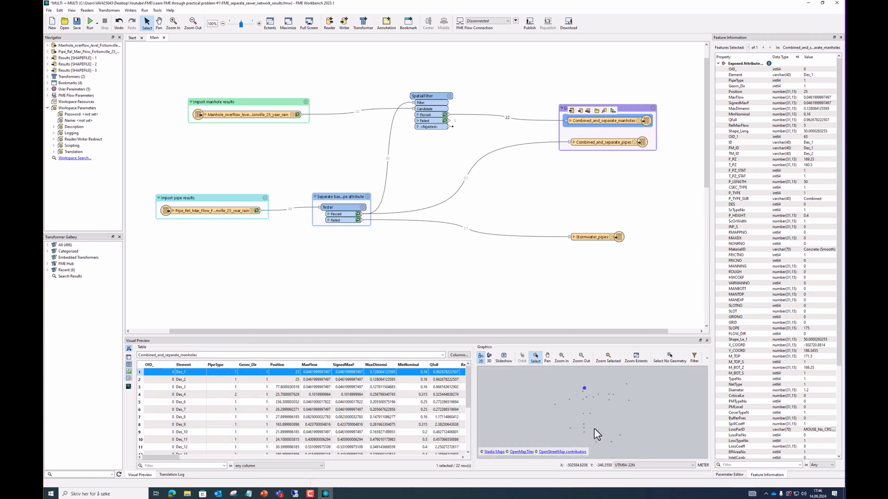
pyautogui.click(525, 211)
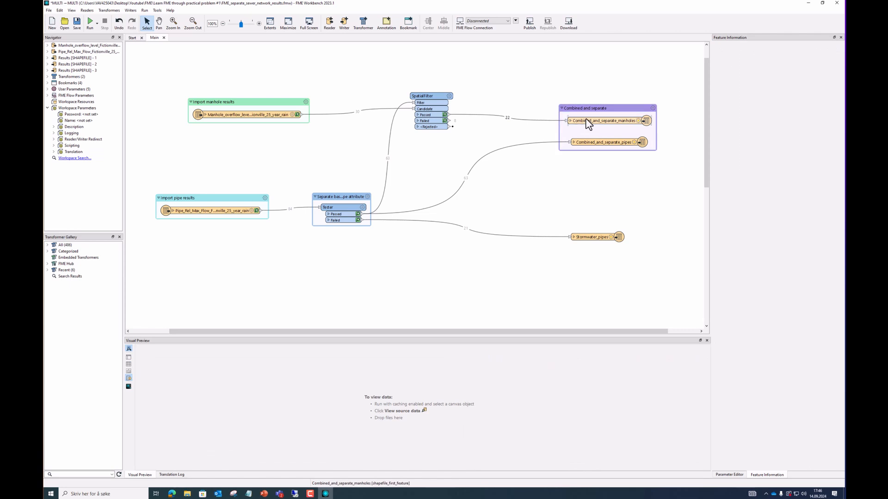
# Inspect the 8 manholes that failed SpatialFilter, and shift the combined and Stormwater_pipes outputs
pyautogui.moveTo(590, 143); pyautogui.dragTo(588, 139)
pyautogui.click(445, 122)
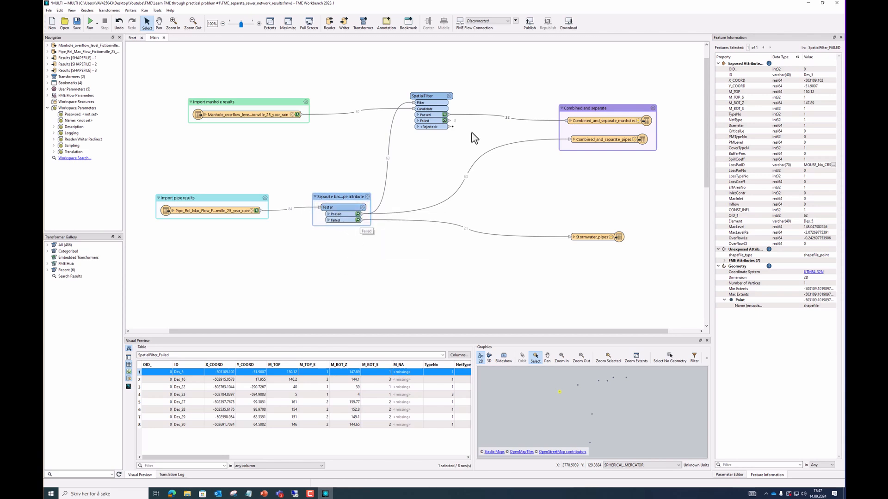
pyautogui.moveTo(603, 238); pyautogui.dragTo(621, 227)
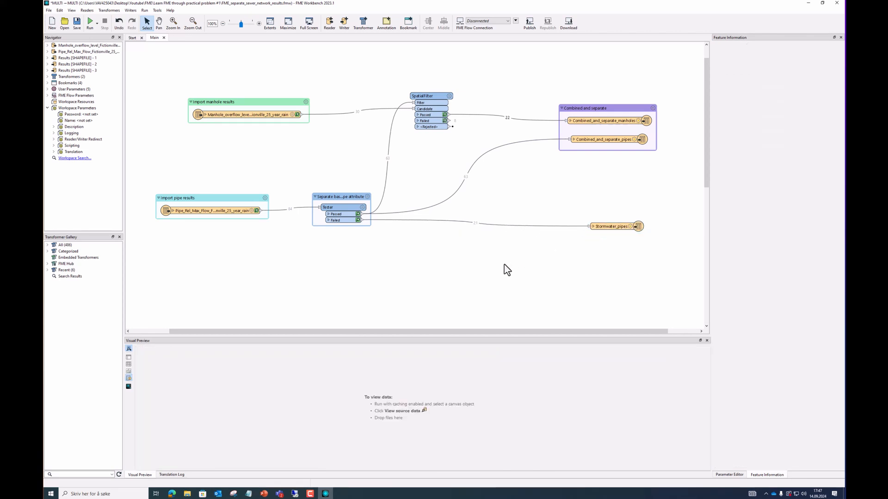
# Add SpatialFilter_2 with Tester's failed pipes as Filter and the manholes as Candidate
pyautogui.write('spatial')
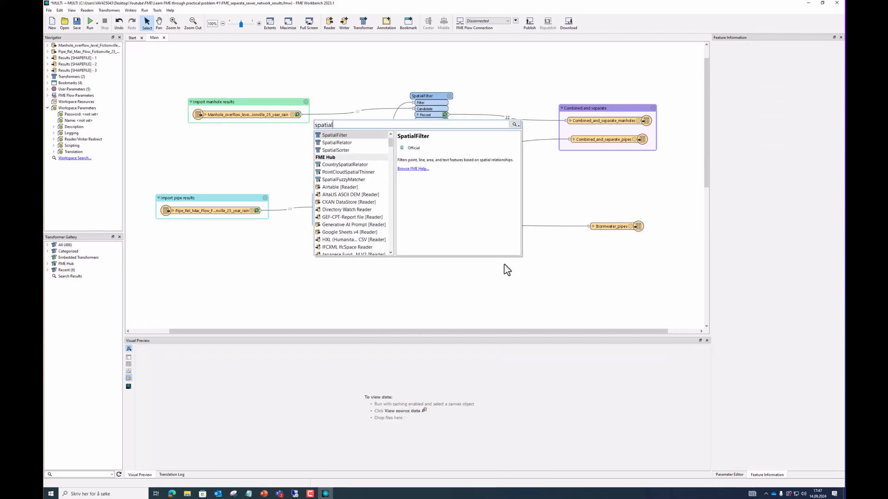
pyautogui.doubleClick(343, 136)
pyautogui.moveTo(458, 265); pyautogui.dragTo(441, 263)
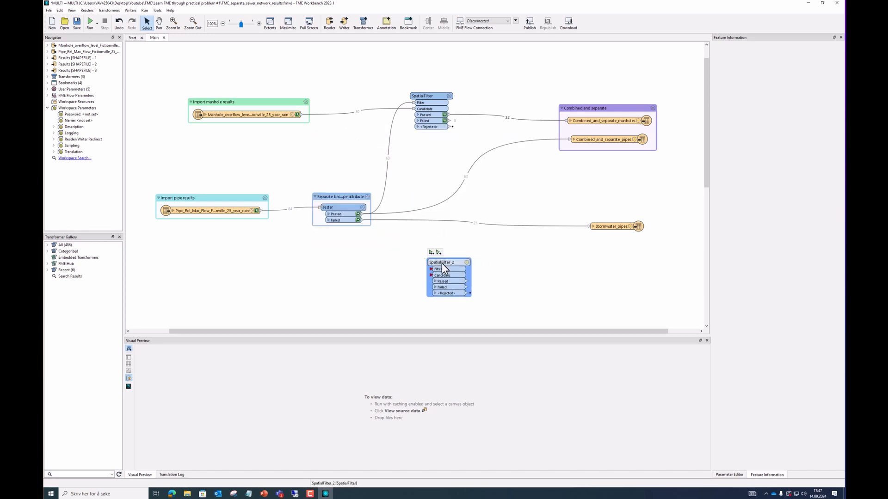
pyautogui.moveTo(362, 220); pyautogui.dragTo(430, 269)
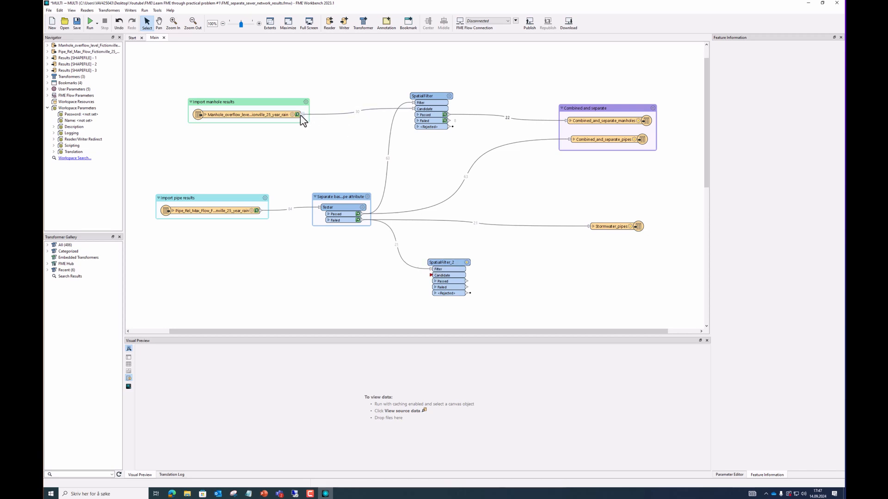
pyautogui.moveTo(300, 116); pyautogui.dragTo(485, 261)
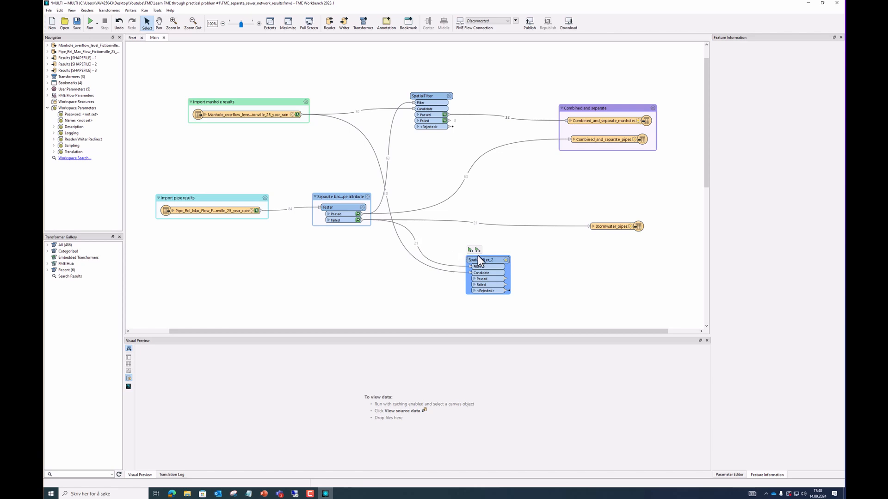
# Move SpatialFilter_2 further right and slightly up on the canvas
pyautogui.moveTo(485, 260)
pyautogui.mouseDown()
pyautogui.moveTo(520, 262)
pyautogui.moveTo(472, 260)
pyautogui.mouseUp()
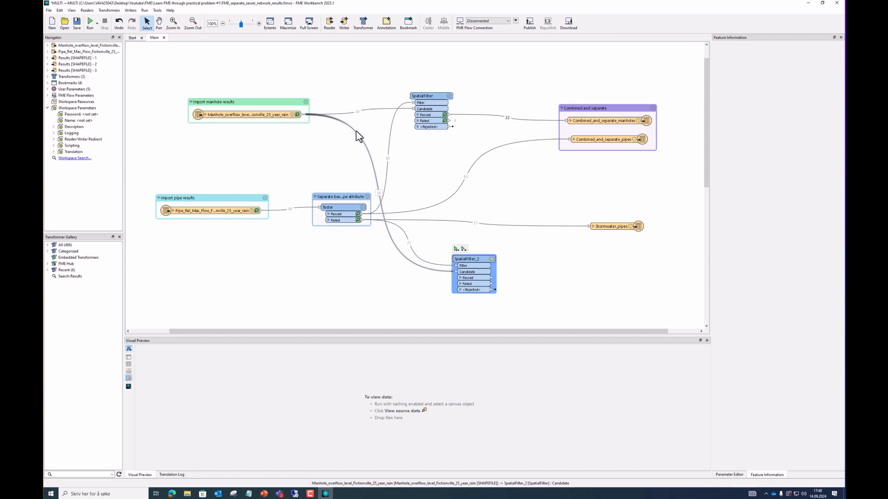
pyautogui.moveTo(466, 258); pyautogui.dragTo(491, 255)
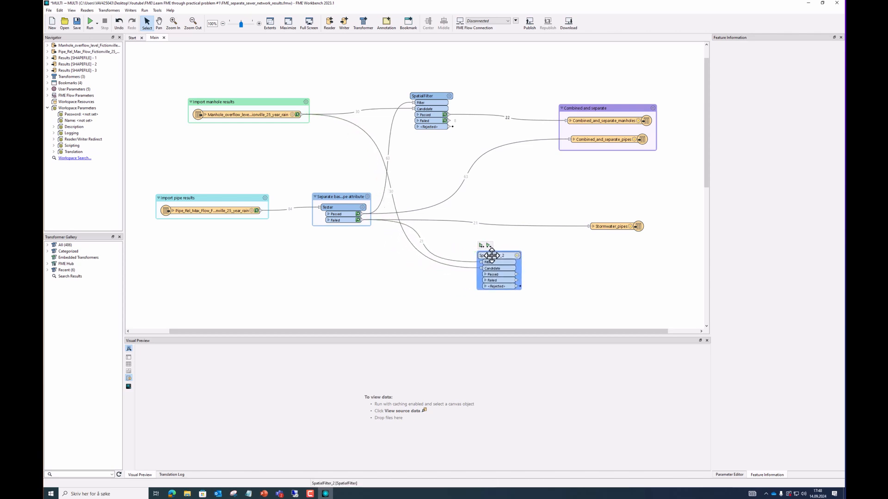
pyautogui.rightClick(492, 255)
pyautogui.click(562, 254)
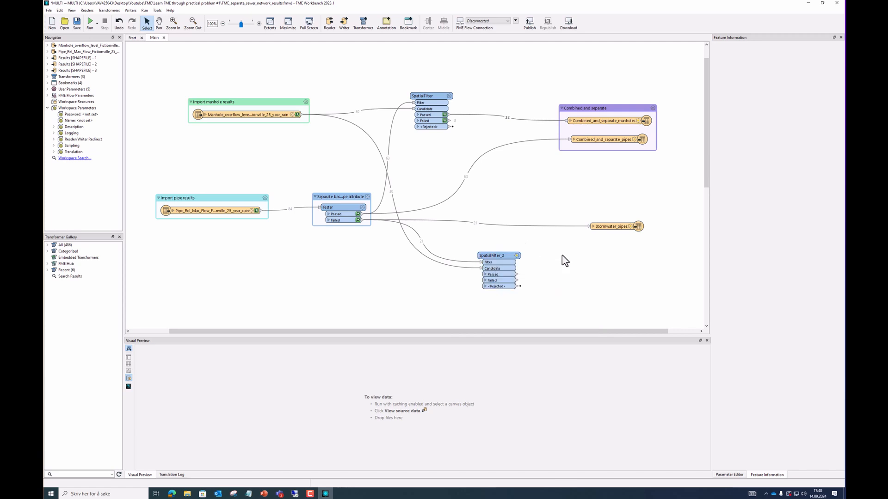
# Accept SpatialFilter_2's parameters and run, giving 9 passed and 21 failed manholes
pyautogui.click(516, 256)
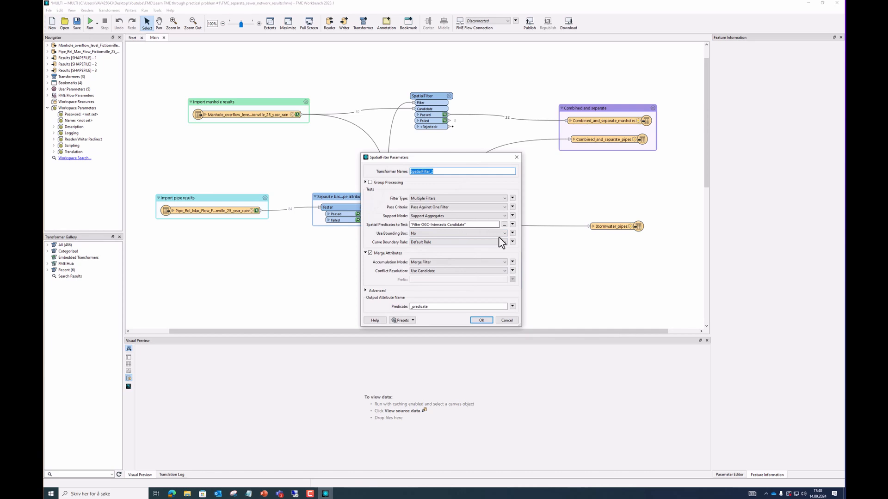
pyautogui.click(482, 320)
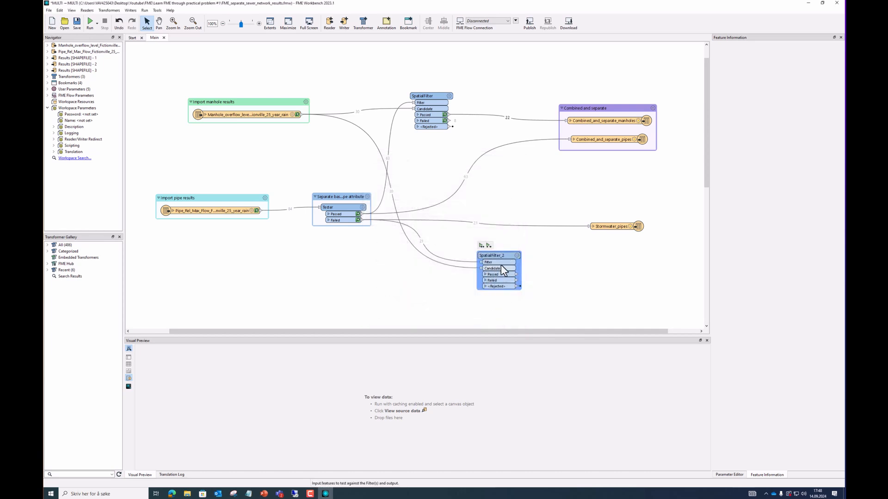
pyautogui.click(482, 246)
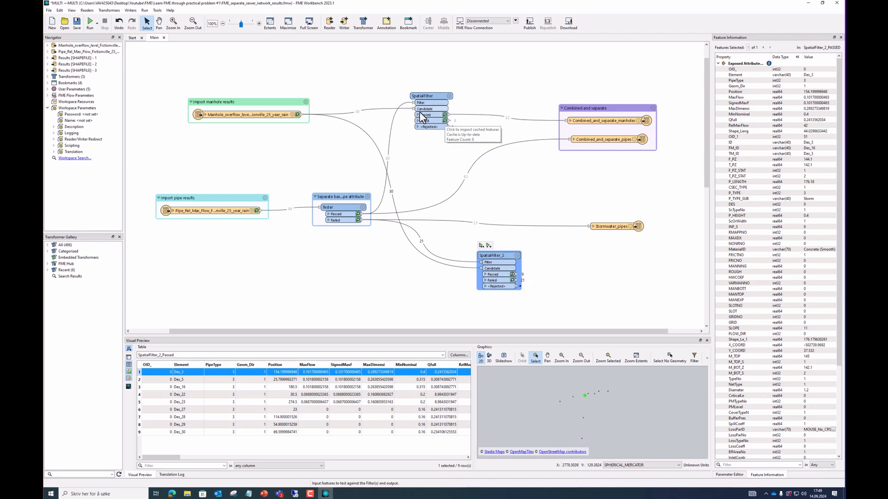
pyautogui.moveTo(423, 115); pyautogui.dragTo(433, 128)
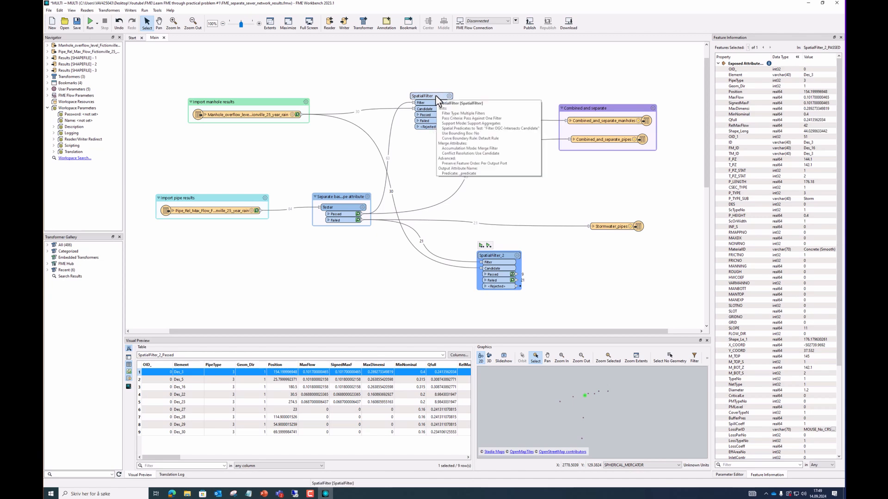
pyautogui.click(424, 153)
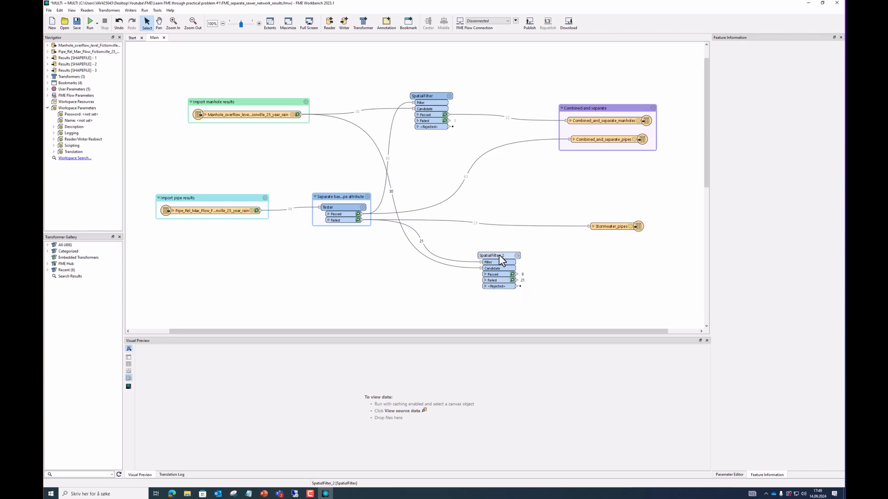
pyautogui.moveTo(502, 260); pyautogui.dragTo(491, 266)
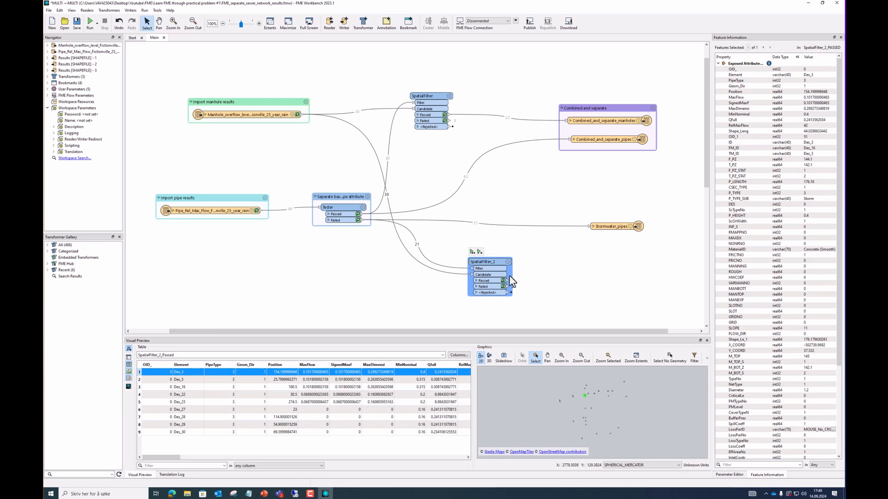
pyautogui.click(535, 283)
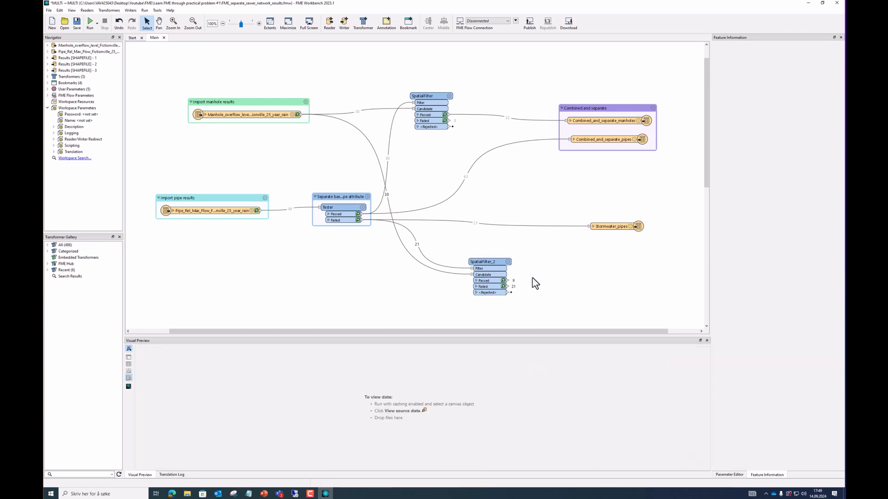
# Add an Esri Shapefile writer Stormwater_manholes fed by SpatialFilter_2's Passed port
pyautogui.click(344, 23)
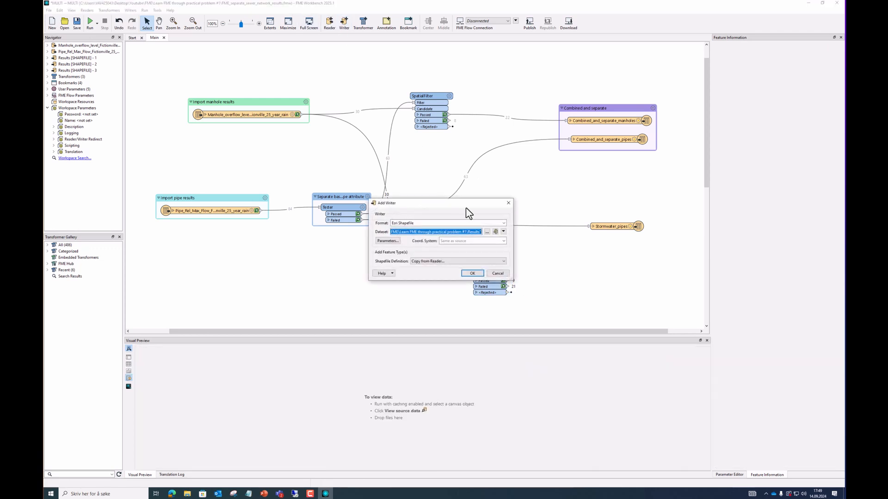
pyautogui.click(437, 262)
pyautogui.click(432, 271)
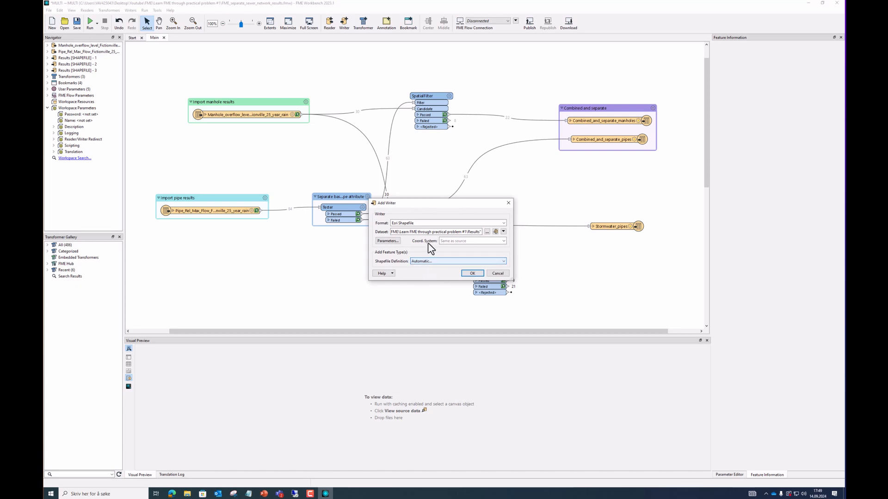
pyautogui.click(472, 273)
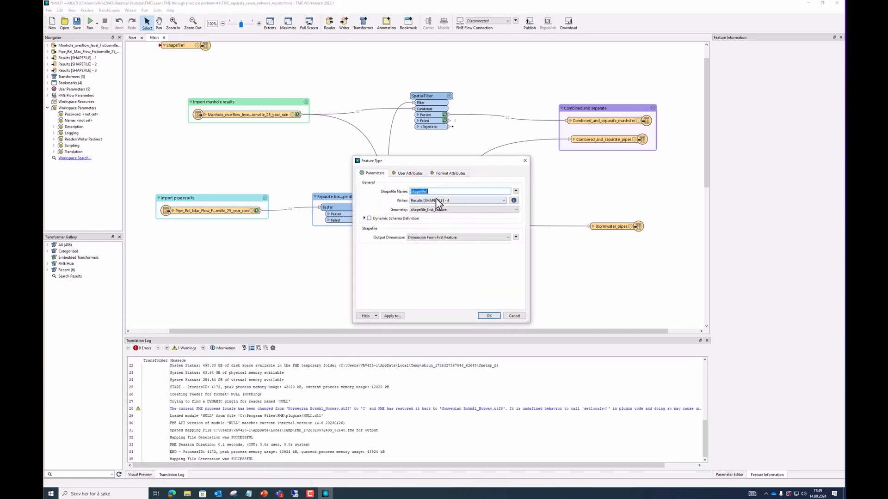
pyautogui.write('Stormwater_manholes')
pyautogui.click(489, 316)
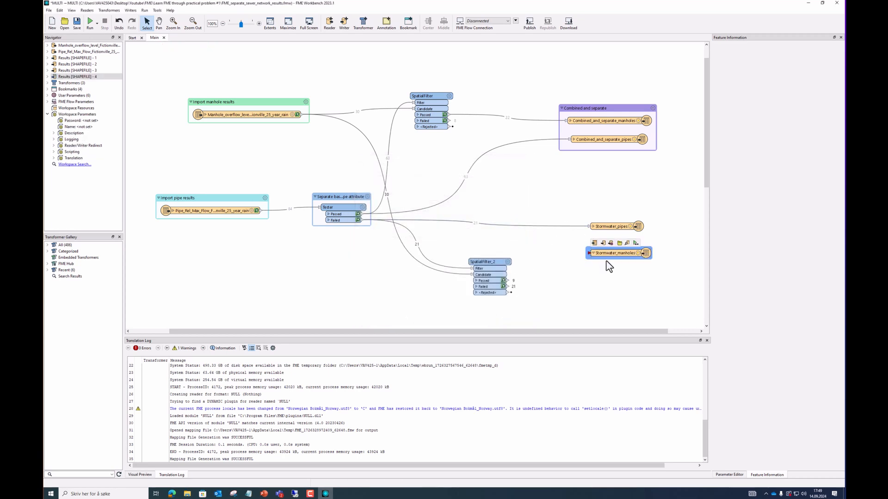
pyautogui.click(608, 287)
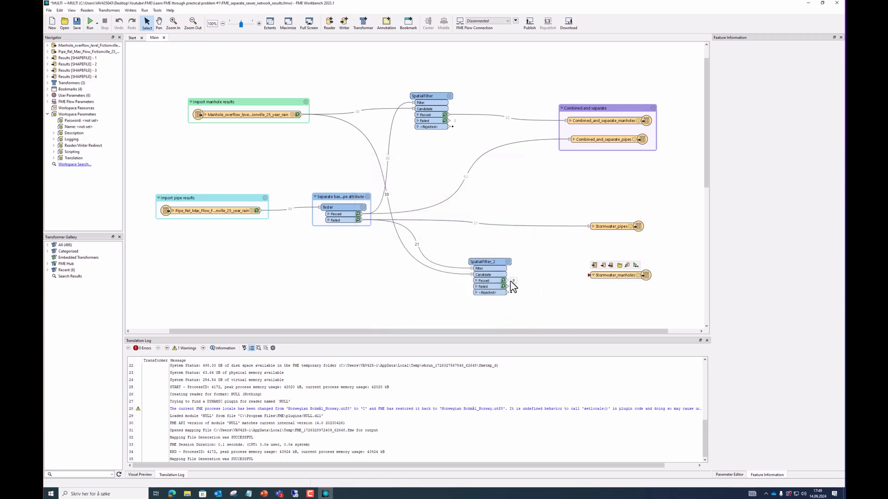
pyautogui.moveTo(510, 281); pyautogui.dragTo(590, 275)
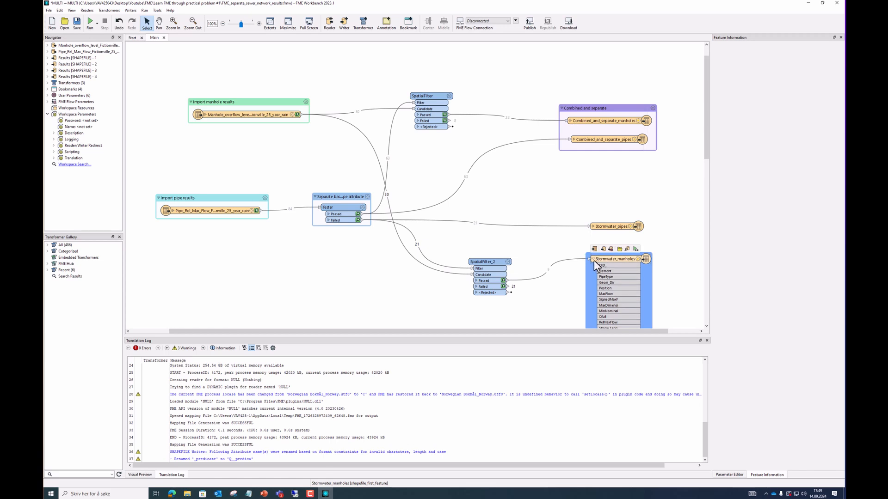
pyautogui.click(593, 260)
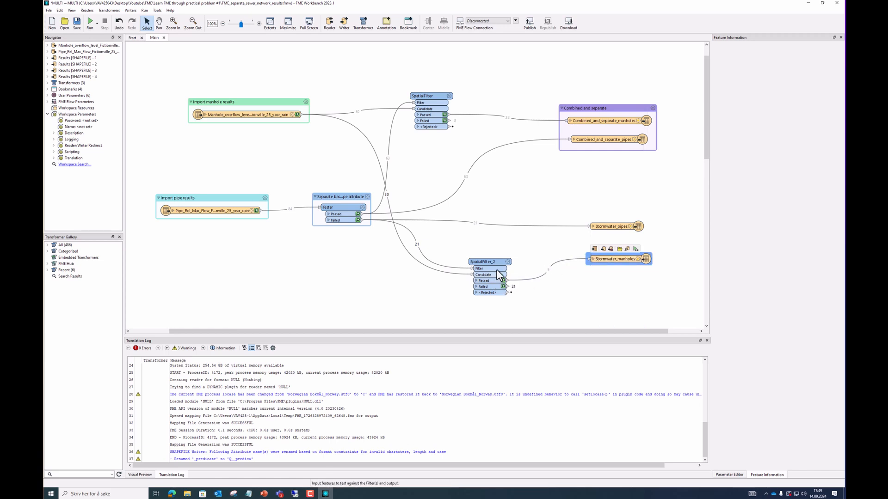
# Group Stormwater_pipes and Stormwater_manholes under a bookmark titled 'Stormwater'
pyautogui.keyDown('ctrl'); pyautogui.click(610, 227); pyautogui.keyUp('ctrl')
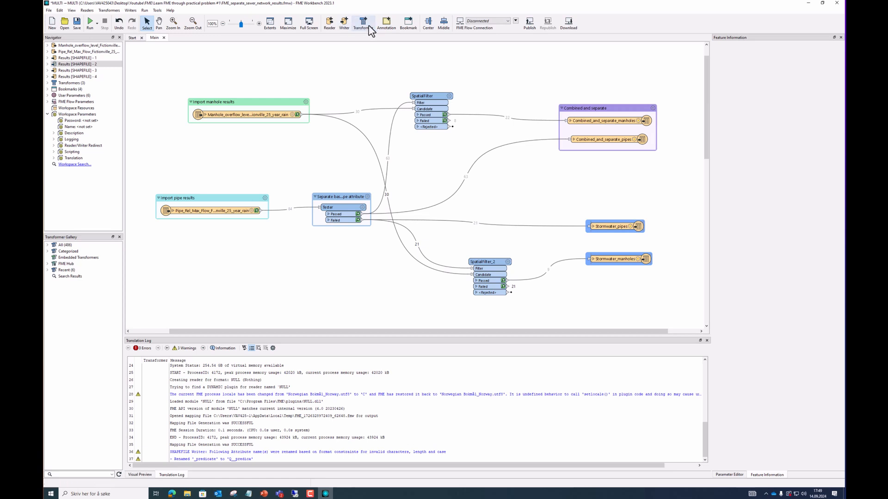
pyautogui.click(408, 24)
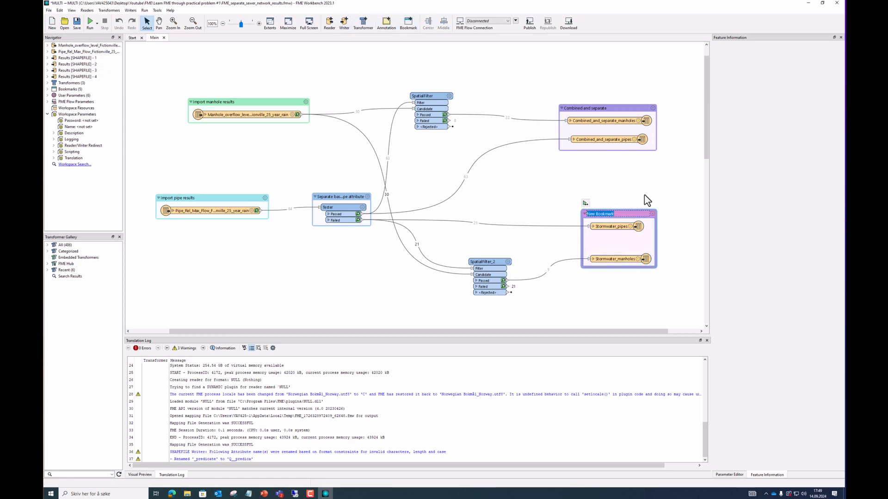
pyautogui.write('Stormwater')
pyautogui.click(620, 208)
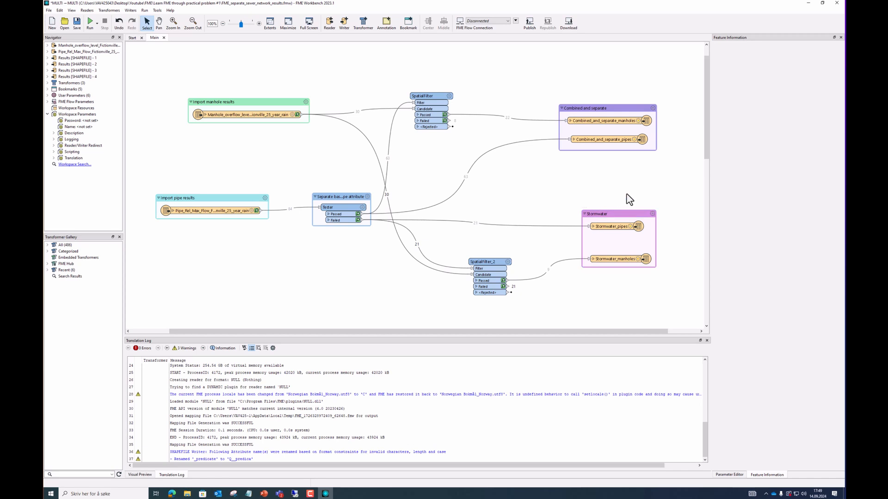
# Rerun the entire workspace, then view the Results folder with a widened Name column
pyautogui.click(96, 23)
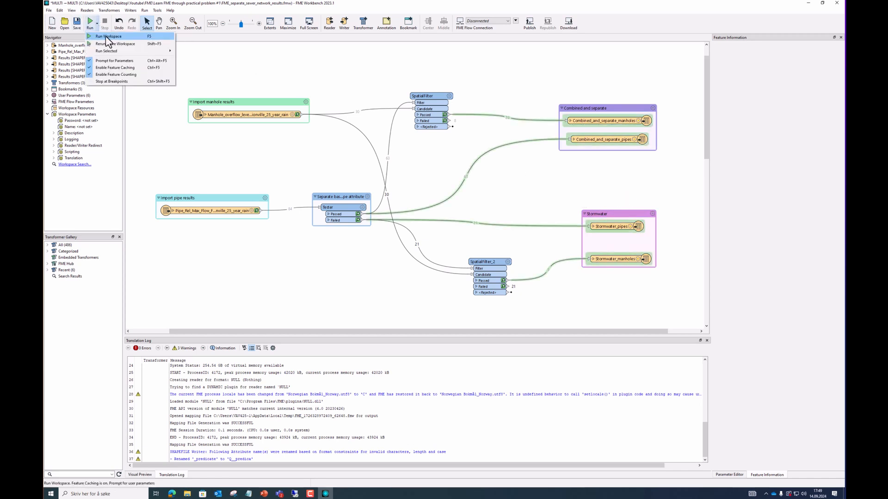
pyautogui.click(127, 45)
pyautogui.click(485, 290)
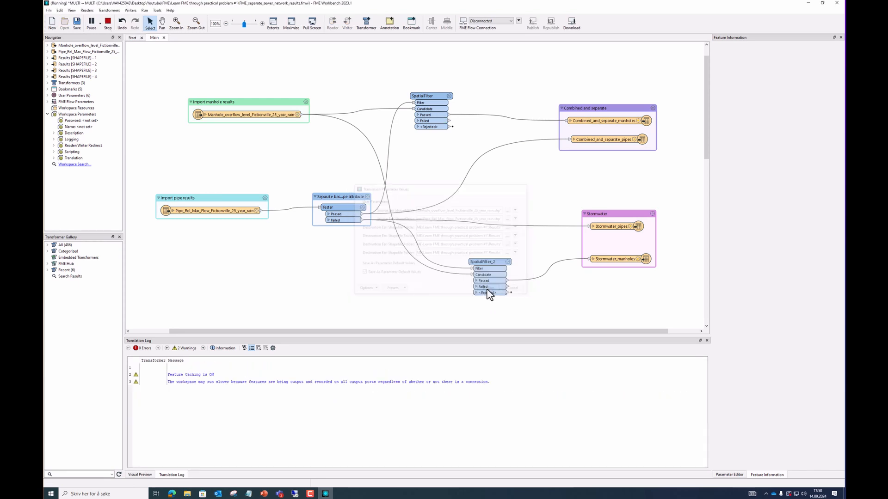
pyautogui.click(187, 494)
pyautogui.moveTo(345, 140); pyautogui.dragTo(414, 145)
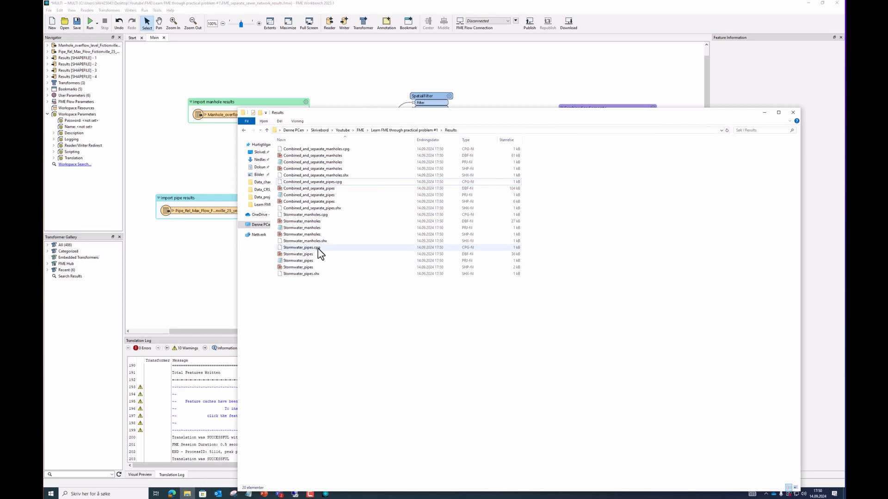
# Check the Combined_and_separate and Stormwater shapefiles in Results, then minimize Explorer
pyautogui.click(339, 156)
pyautogui.click(326, 189)
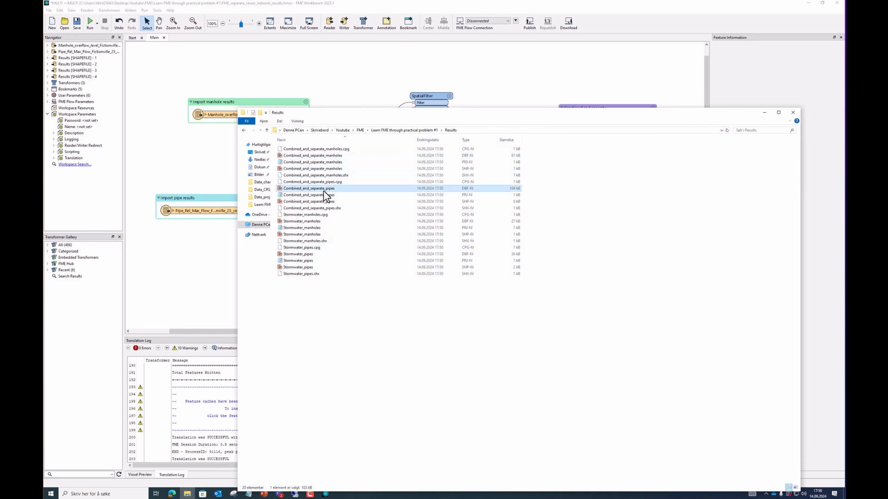
pyautogui.click(319, 222)
pyautogui.click(316, 260)
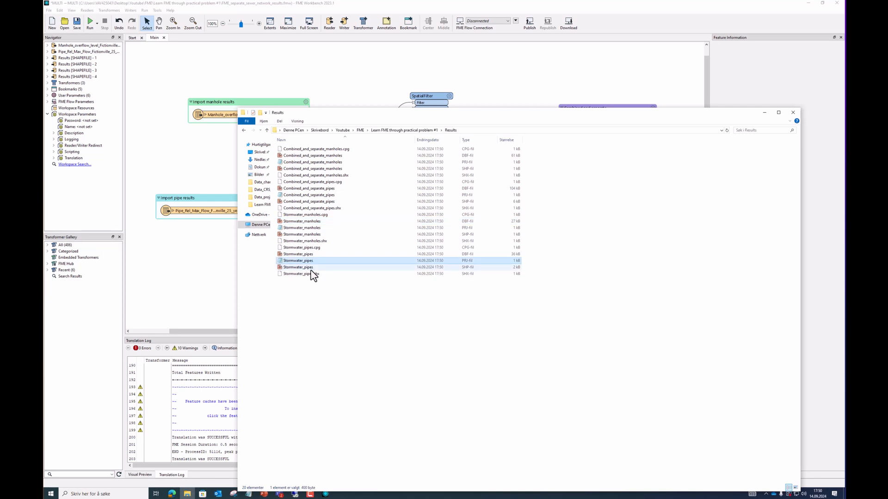
pyautogui.click(764, 113)
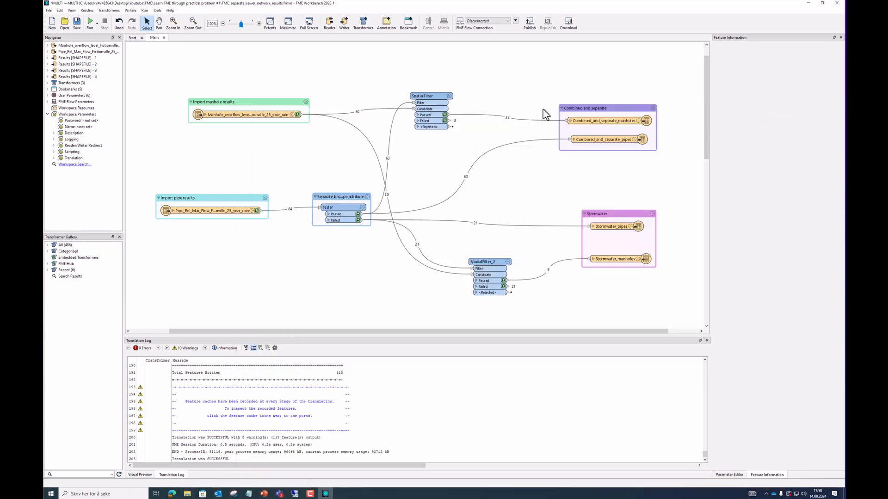